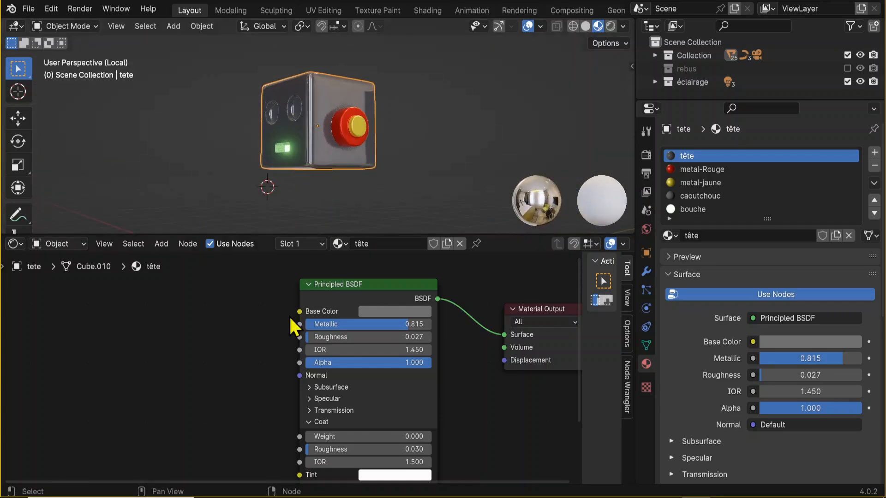
# Step: Add an Image Texture with Mapping and Texture Coordinate nodes to the Principled BSDF of the tête material
pyautogui.moveTo(268, 351); pyautogui.dragTo(294, 348, button='middle')
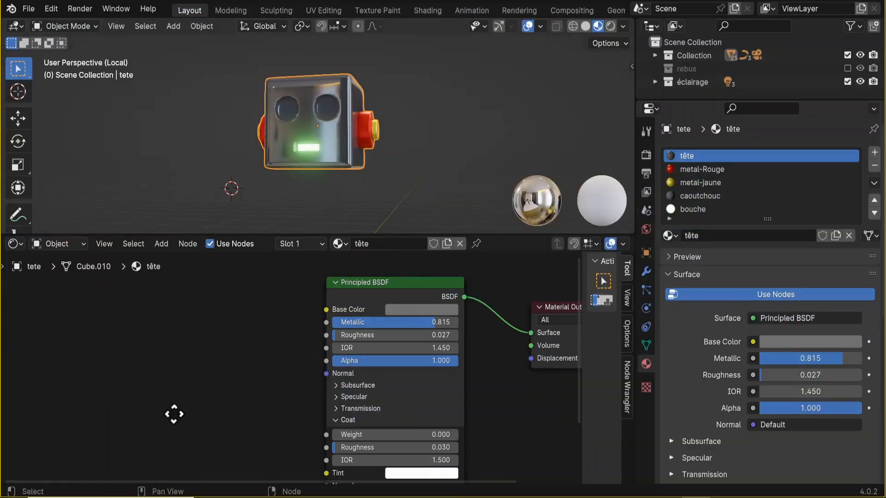
pyautogui.moveTo(177, 411); pyautogui.dragTo(204, 399, button='middle')
pyautogui.click(379, 273)
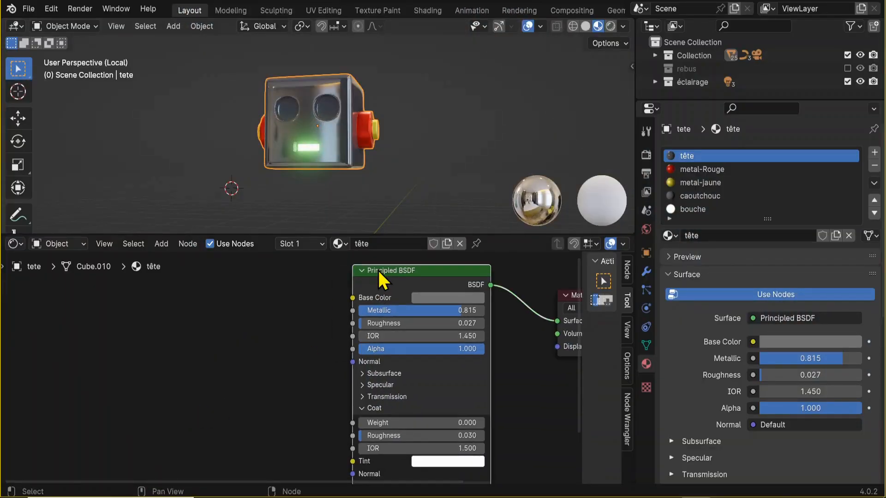
pyautogui.hotkey('ctrl', 't')
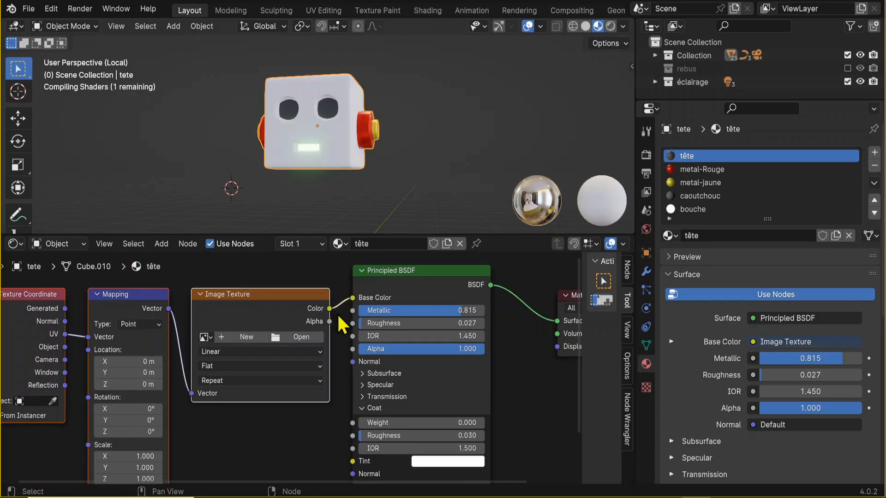
# Step: Spread the Texture Coordinate, Mapping and Image Texture nodes apart, leaving space before the Principled BSDF
pyautogui.scroll(-3, 283, 389)
pyautogui.moveTo(95, 310); pyautogui.dragTo(50, 315)
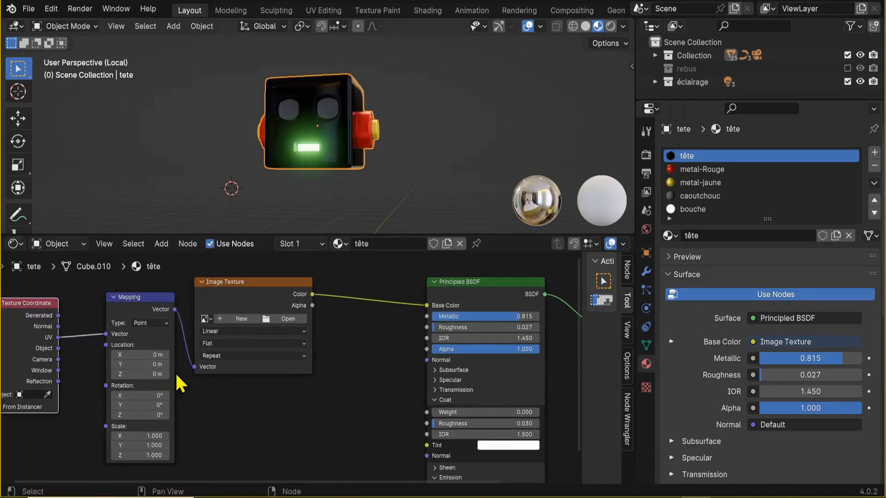
pyautogui.scroll(5, 290, 395)
pyautogui.moveTo(276, 291); pyautogui.dragTo(260, 291)
pyautogui.moveTo(139, 292); pyautogui.dragTo(121, 279)
pyautogui.moveTo(401, 261)
pyautogui.mouseDown()
pyautogui.moveTo(364, 266)
pyautogui.moveTo(397, 266)
pyautogui.mouseUp()
pyautogui.moveTo(393, 278); pyautogui.dragTo(336, 330, button='middle')
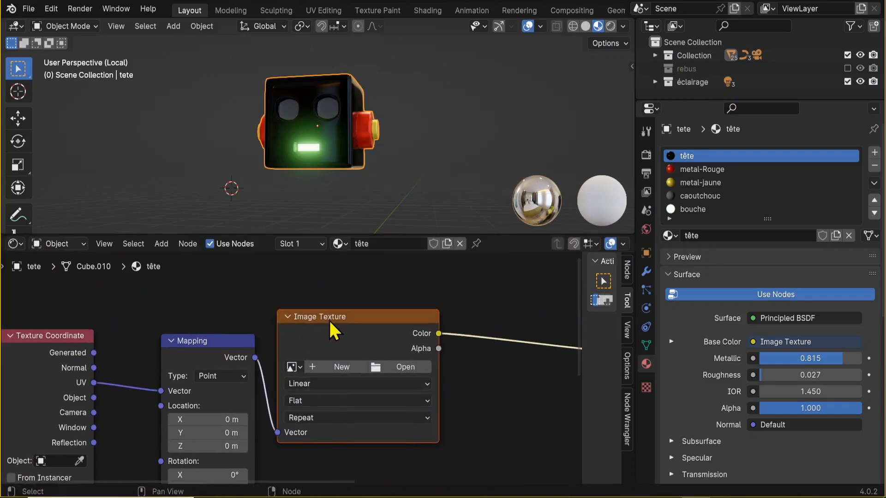
# Step: Open the image selection for the Image Texture node, and look through the Blender Texture Disc article in Firefox
pyautogui.click(406, 369)
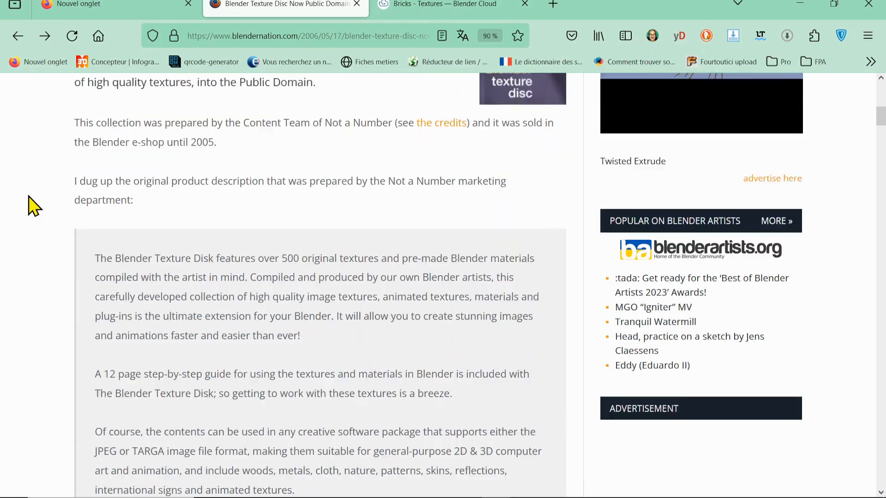
pyautogui.scroll(8, 28, 204)
pyautogui.scroll(-5, 27, 204)
pyautogui.scroll(-2, 55, 253)
pyautogui.scroll(2, 138, 194)
pyautogui.scroll(-10, 295, 106)
pyautogui.click(438, 17)
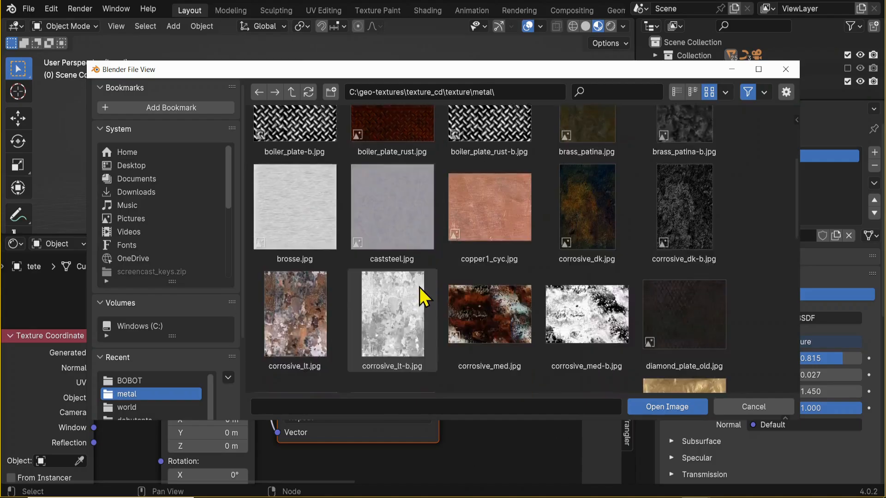
# Step: Load panel_bolted-b.jpg from the metal texture folder in Blender and inspect it on the robot head
pyautogui.scroll(-10, 421, 297)
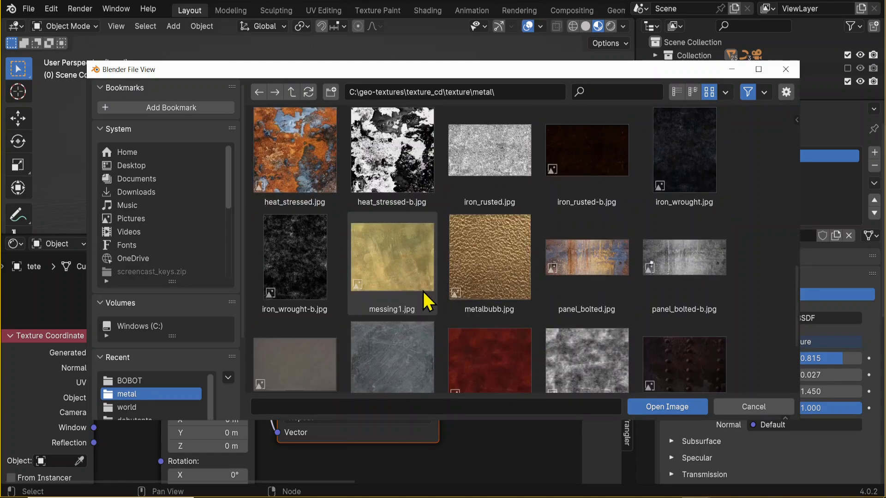
pyautogui.scroll(-2, 428, 302)
pyautogui.click(685, 175)
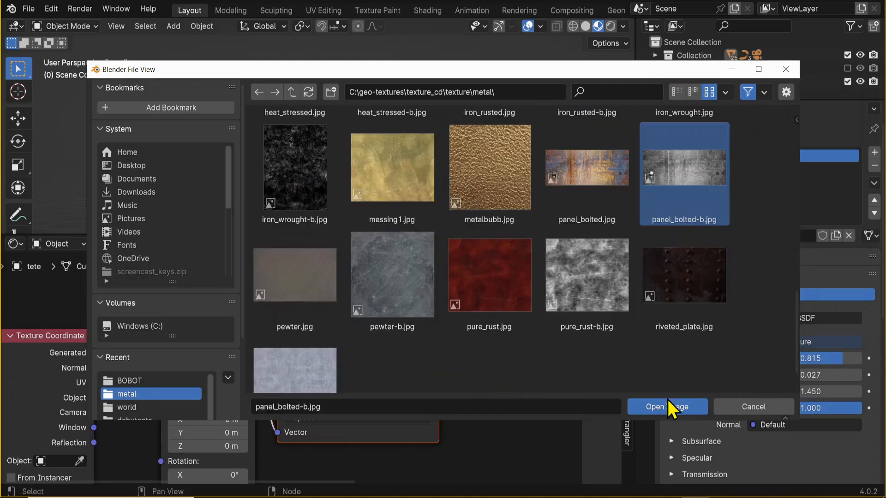
pyautogui.click(672, 406)
pyautogui.moveTo(385, 181); pyautogui.dragTo(417, 257, button='middle')
pyautogui.moveTo(339, 153); pyautogui.dragTo(359, 143, button='middle')
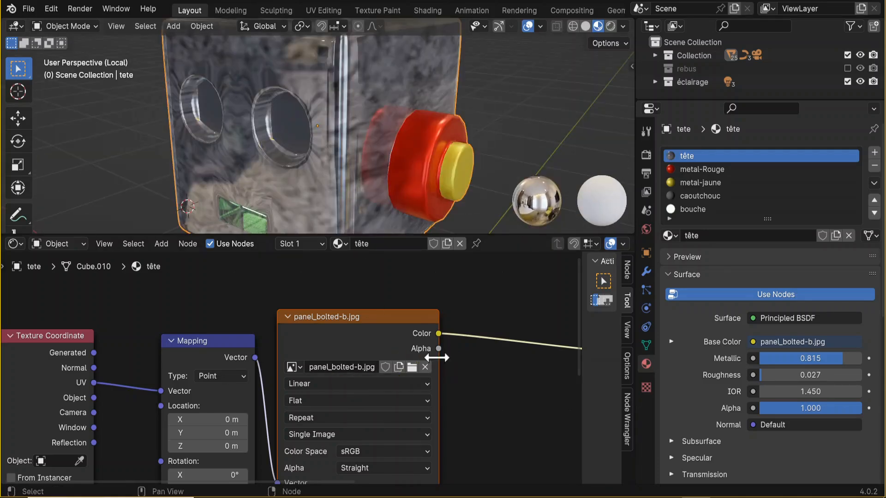
# Step: Move the image node away from Mapping and connect the Generated texture coordinates to Mapping's Vector input
pyautogui.press('g')
pyautogui.click(505, 352)
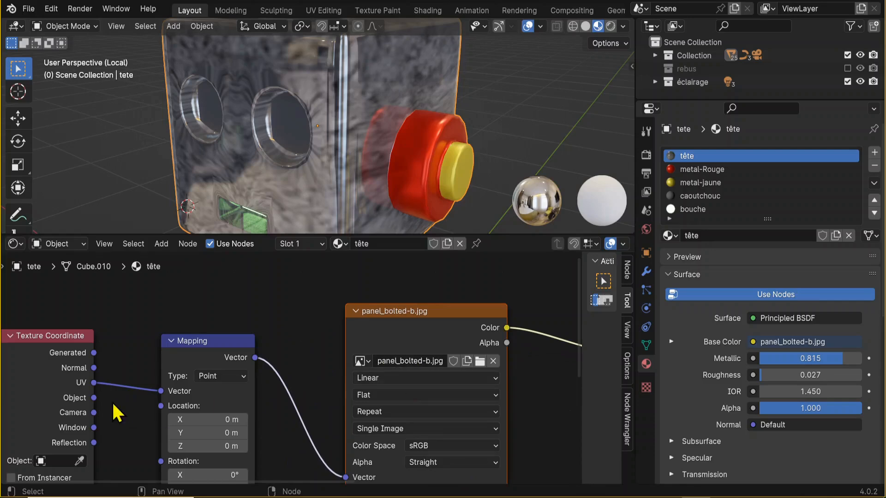
pyautogui.moveTo(92, 353); pyautogui.dragTo(99, 364)
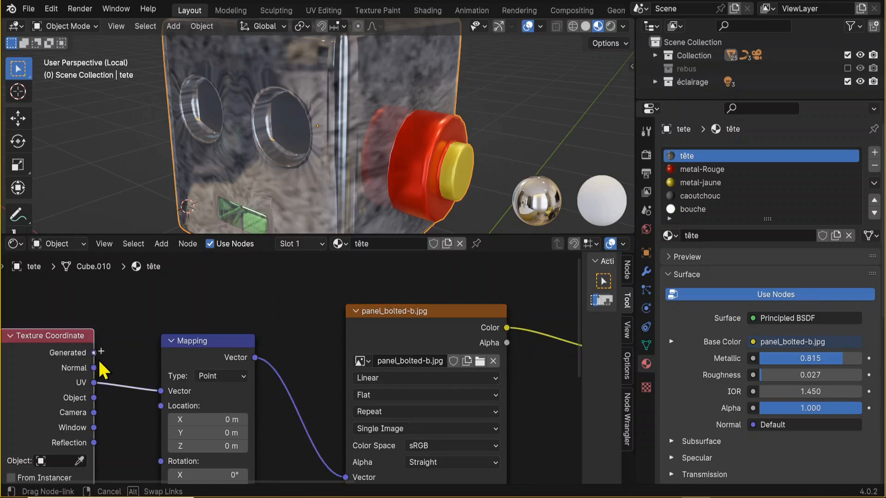
pyautogui.moveTo(166, 395); pyautogui.dragTo(166, 392)
pyautogui.moveTo(308, 172); pyautogui.dragTo(296, 125, button='middle')
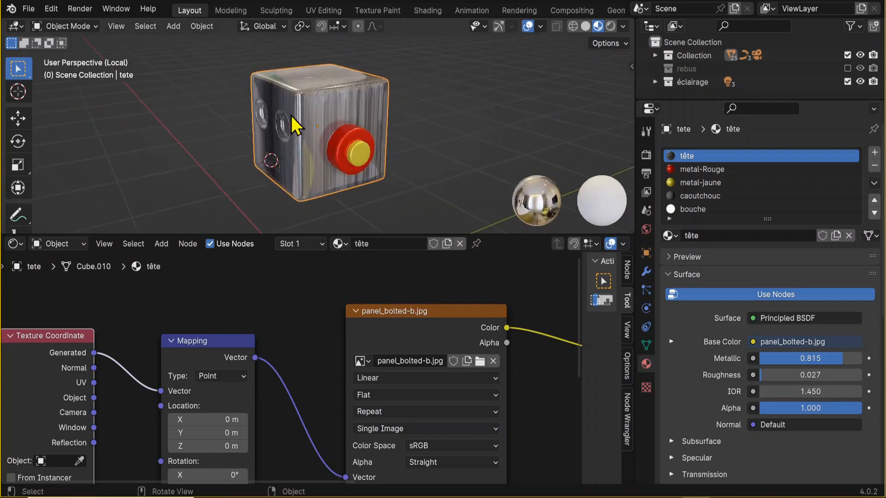
# Step: Set the panel_bolted-b.jpg node's projection to Box and check the texture on the head's faces
pyautogui.moveTo(415, 313); pyautogui.dragTo(390, 308)
pyautogui.scroll(-2, 365, 364)
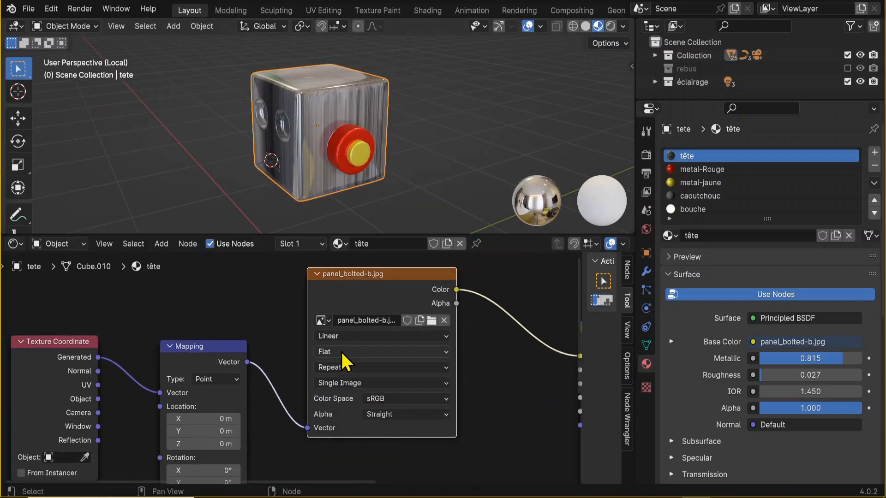
pyautogui.click(342, 352)
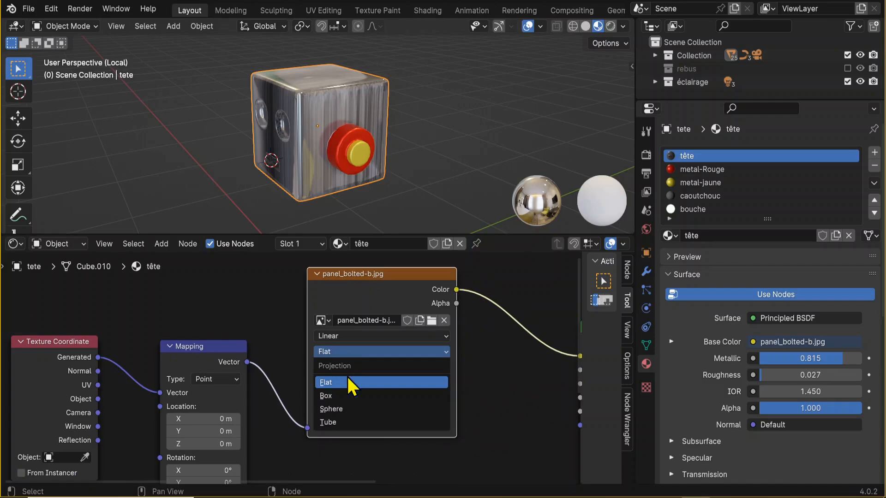
pyautogui.click(334, 395)
pyautogui.moveTo(351, 194); pyautogui.dragTo(477, 170, button='middle')
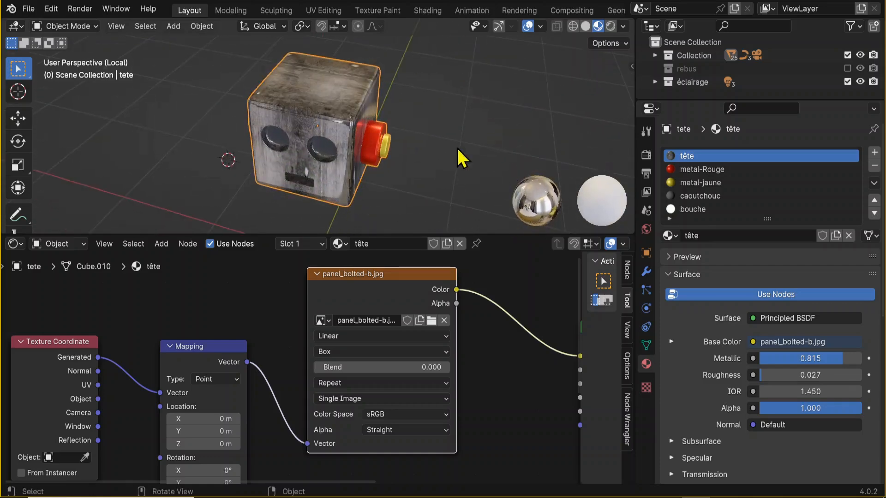
# Step: Set the box projection Blend to about 0.498 to soften the texture seams along the head's edges
pyautogui.scroll(6, 435, 118)
pyautogui.moveTo(373, 88); pyautogui.dragTo(380, 159, button='middle')
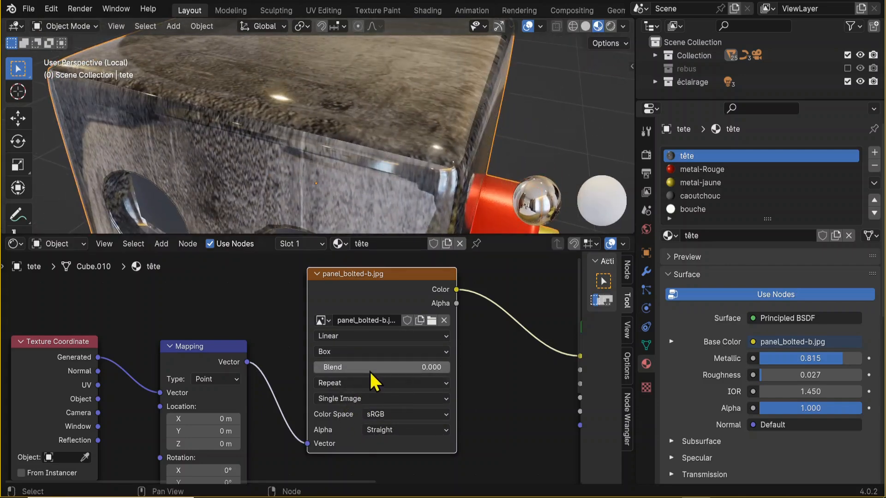
pyautogui.moveTo(359, 367); pyautogui.dragTo(394, 367)
pyautogui.moveTo(417, 250); pyautogui.dragTo(414, 246)
pyautogui.moveTo(392, 367)
pyautogui.mouseDown()
pyautogui.moveTo(363, 367)
pyautogui.moveTo(381, 367)
pyautogui.mouseUp()
pyautogui.moveTo(370, 154); pyautogui.dragTo(245, 157, button='middle')
pyautogui.scroll(-3, 322, 376)
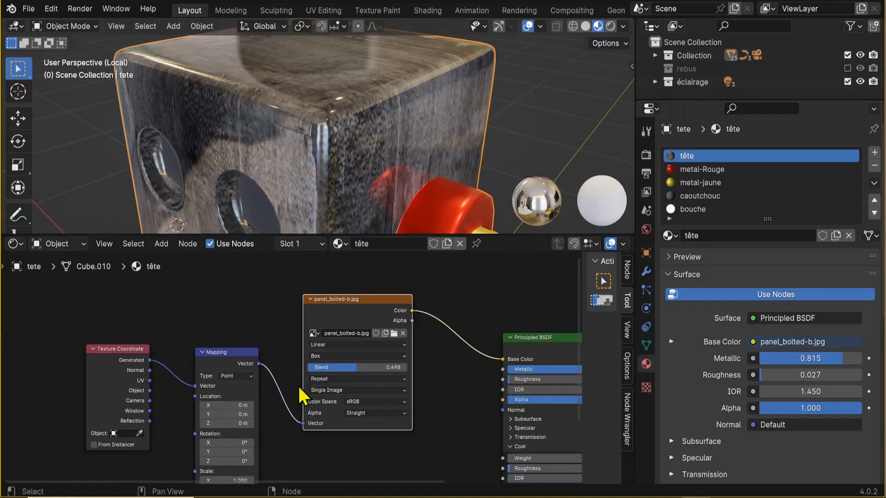
# Step: Rearrange the Texture Coordinate, Mapping, image and Principled BSDF nodes to give the node tree more room
pyautogui.moveTo(325, 299); pyautogui.dragTo(303, 285)
pyautogui.moveTo(206, 338); pyautogui.dragTo(177, 314)
pyautogui.moveTo(109, 339); pyautogui.dragTo(55, 343)
pyautogui.moveTo(165, 313); pyautogui.dragTo(108, 311)
pyautogui.moveTo(296, 292); pyautogui.dragTo(186, 293)
pyautogui.moveTo(480, 364); pyautogui.dragTo(379, 346, button='middle')
pyautogui.moveTo(370, 303); pyautogui.dragTo(272, 285)
# Step: Collapse the Coat section of the Principled BSDF and reposition the image node beside it
pyautogui.scroll(6, 308, 351)
pyautogui.moveTo(314, 348); pyautogui.dragTo(382, 356, button='middle')
pyautogui.scroll(-2, 362, 410)
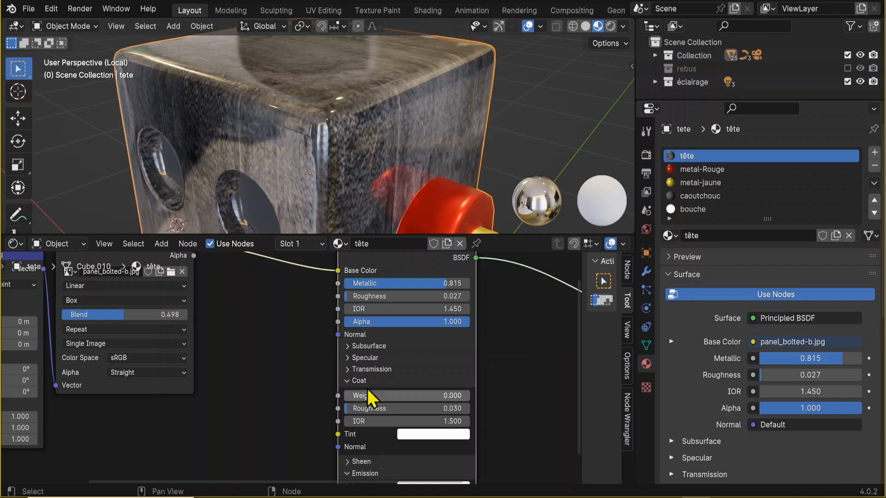
pyautogui.click(347, 381)
pyautogui.moveTo(358, 336); pyautogui.dragTo(389, 384, button='middle')
pyautogui.moveTo(199, 281); pyautogui.dragTo(203, 256)
pyautogui.moveTo(201, 305); pyautogui.dragTo(200, 325, button='middle')
pyautogui.moveTo(189, 279); pyautogui.dragTo(184, 285)
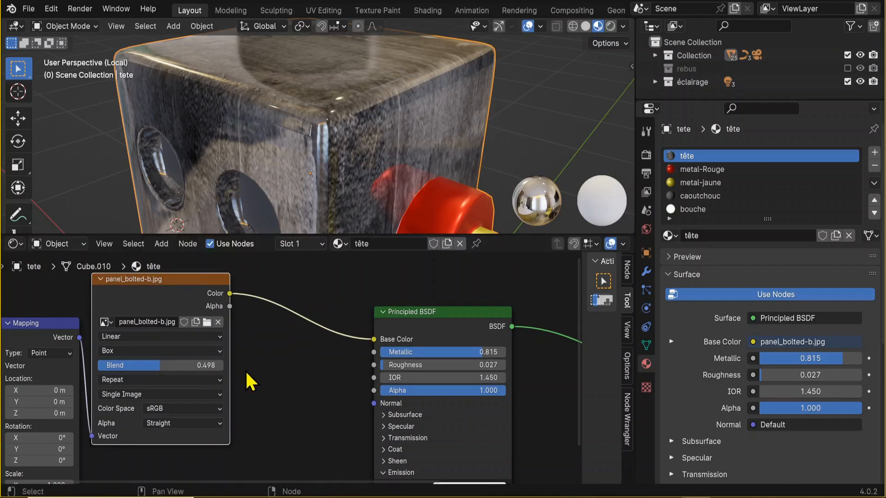
# Step: Add a Color Ramp between the image and Principled BSDF nodes, and connect the image's Color to its Fac
pyautogui.hotkey('shift', 'a')
pyautogui.moveTo(231, 396)
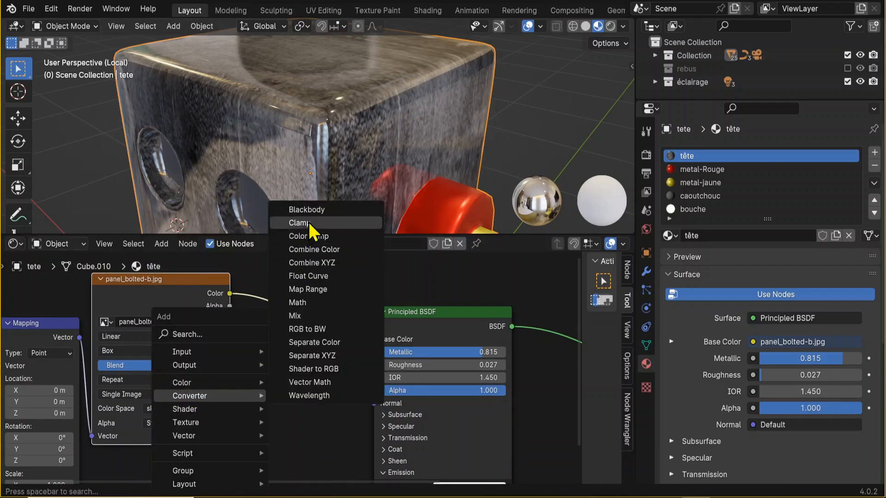
pyautogui.click(308, 236)
pyautogui.click(232, 352)
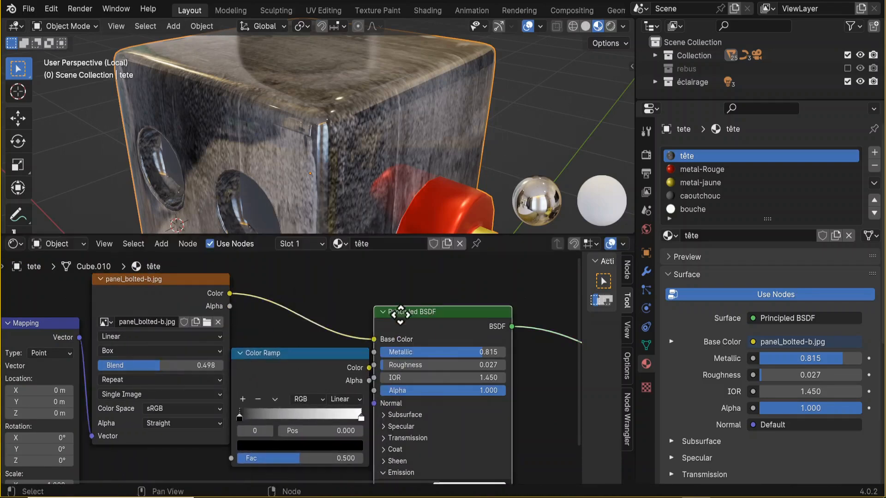
pyautogui.moveTo(400, 318); pyautogui.dragTo(439, 302)
pyautogui.moveTo(297, 353); pyautogui.dragTo(326, 334)
pyautogui.moveTo(230, 294); pyautogui.dragTo(259, 439)
pyautogui.moveTo(363, 358); pyautogui.dragTo(349, 358)
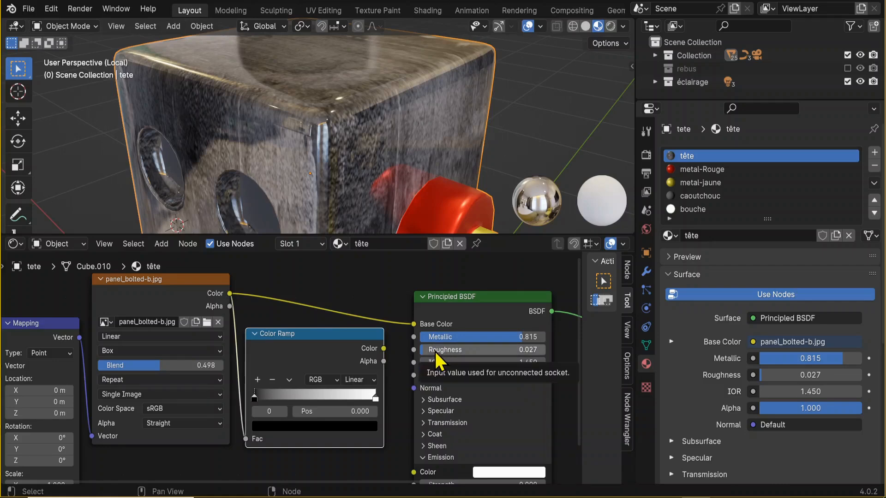
# Step: Raise the Principled BSDF Roughness to 1.000 and inspect the matte surface of the head
pyautogui.moveTo(431, 351); pyautogui.dragTo(544, 351)
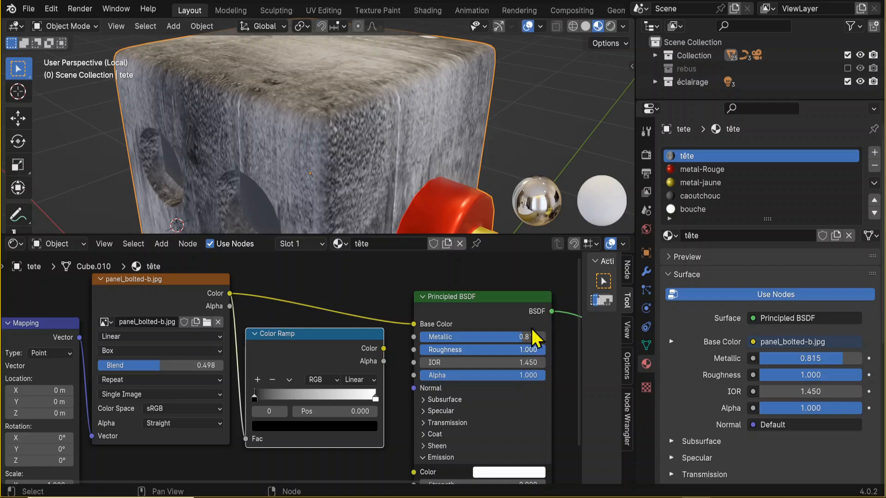
pyautogui.scroll(-3, 388, 168)
pyautogui.moveTo(350, 177); pyautogui.dragTo(537, 355, button='middle')
pyautogui.moveTo(543, 351)
pyautogui.mouseDown()
pyautogui.moveTo(421, 350)
pyautogui.moveTo(430, 357)
pyautogui.moveTo(421, 350)
pyautogui.moveTo(549, 350)
pyautogui.mouseUp()
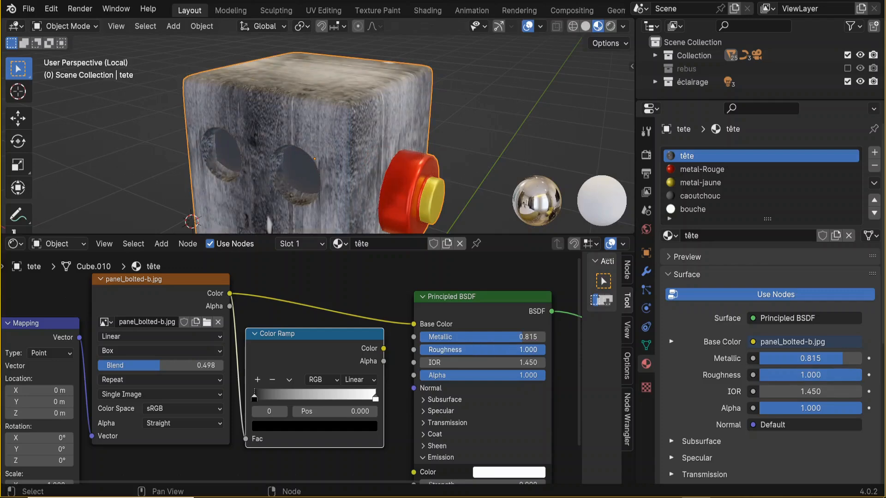
pyautogui.moveTo(340, 182); pyautogui.dragTo(383, 87, button='middle')
pyautogui.moveTo(436, 159); pyautogui.dragTo(350, 160, button='middle')
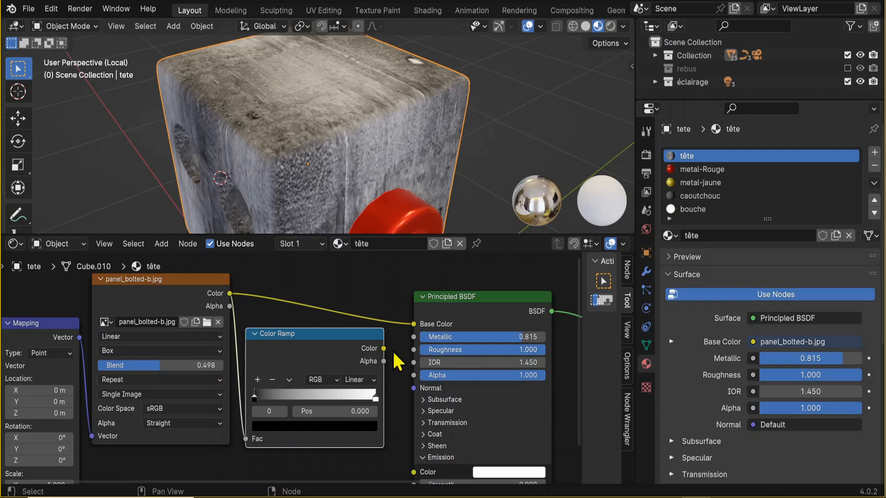
# Step: Connect the Color Ramp's Color output to the Principled BSDF Roughness and inspect the head's reflections
pyautogui.moveTo(384, 348); pyautogui.dragTo(404, 350)
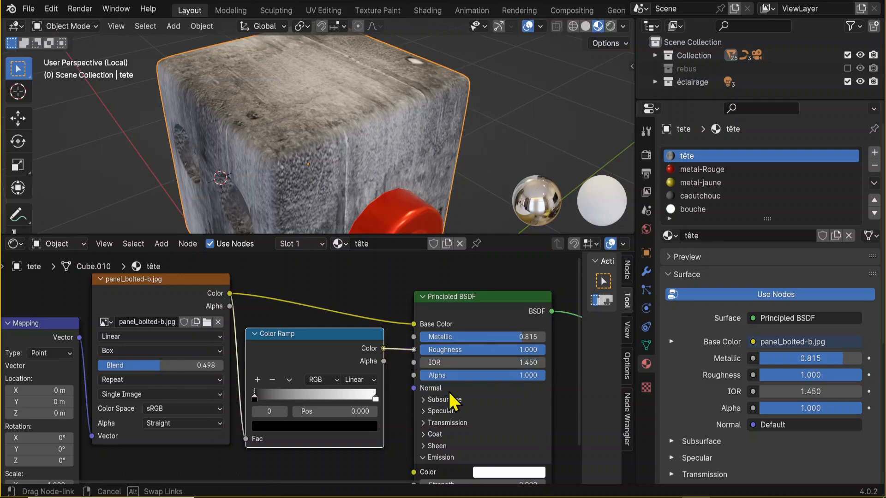
pyautogui.moveTo(447, 395); pyautogui.dragTo(450, 395)
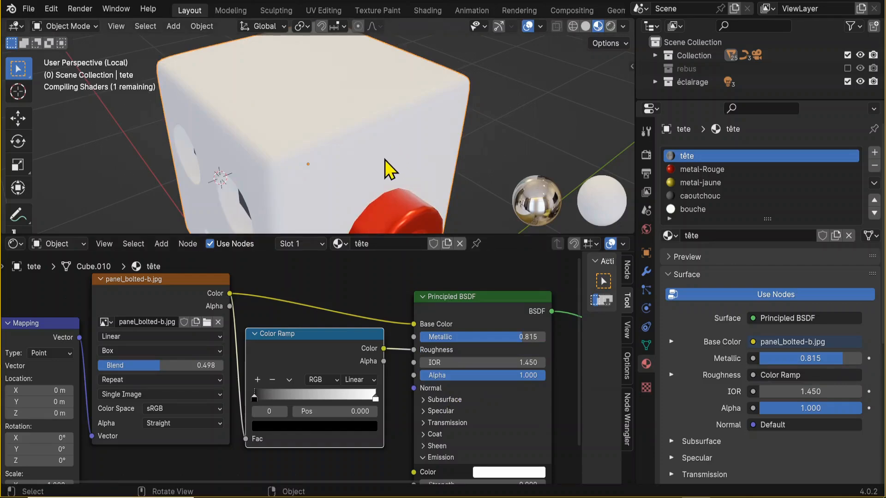
pyautogui.moveTo(381, 167); pyautogui.dragTo(362, 166, button='middle')
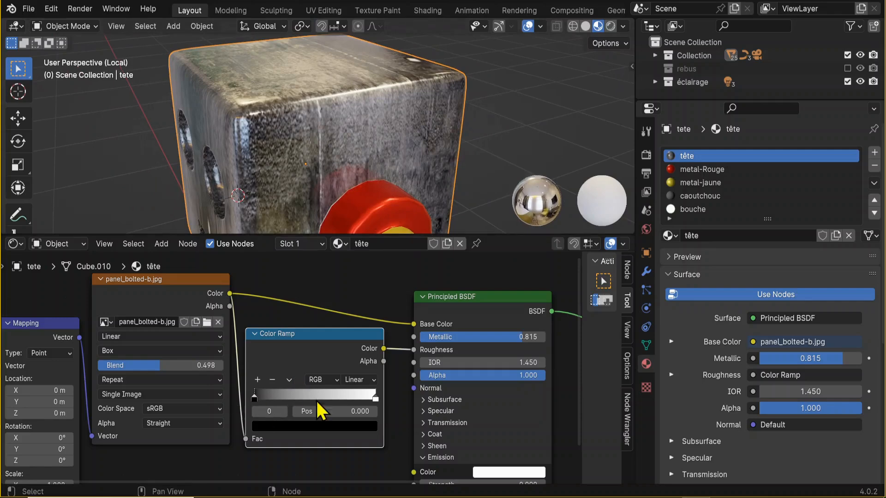
# Step: Sharpen the Color Ramp by moving the white stop near the dark end and the black stop to about 0.089
pyautogui.moveTo(377, 400); pyautogui.dragTo(273, 404)
pyautogui.moveTo(285, 168); pyautogui.dragTo(411, 142, button='middle')
pyautogui.moveTo(255, 401); pyautogui.dragTo(267, 400)
pyautogui.moveTo(293, 178); pyautogui.dragTo(363, 207, button='middle')
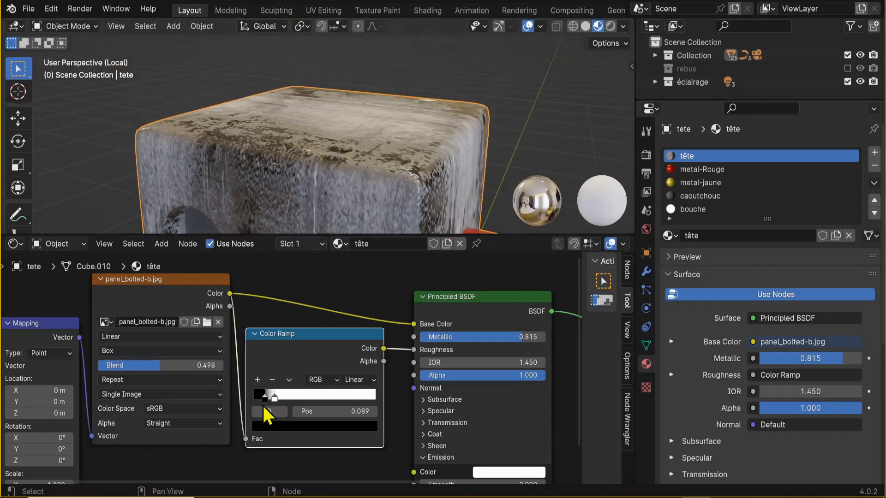
# Step: Flip the Color Ramp and place its white stop at 0.000 and its black stop at 0.333
pyautogui.moveTo(264, 399)
pyautogui.mouseDown()
pyautogui.moveTo(278, 400)
pyautogui.moveTo(265, 400)
pyautogui.mouseUp()
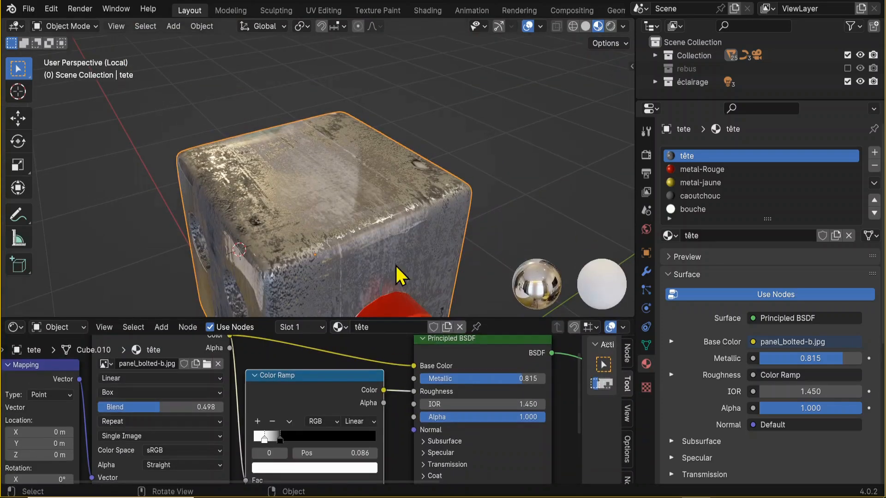
pyautogui.moveTo(396, 268); pyautogui.dragTo(444, 174, button='middle')
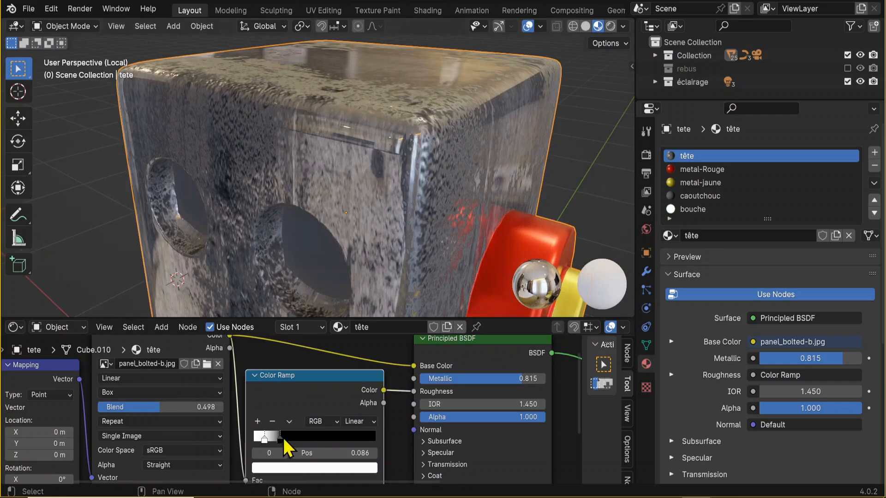
pyautogui.moveTo(267, 442); pyautogui.dragTo(260, 440)
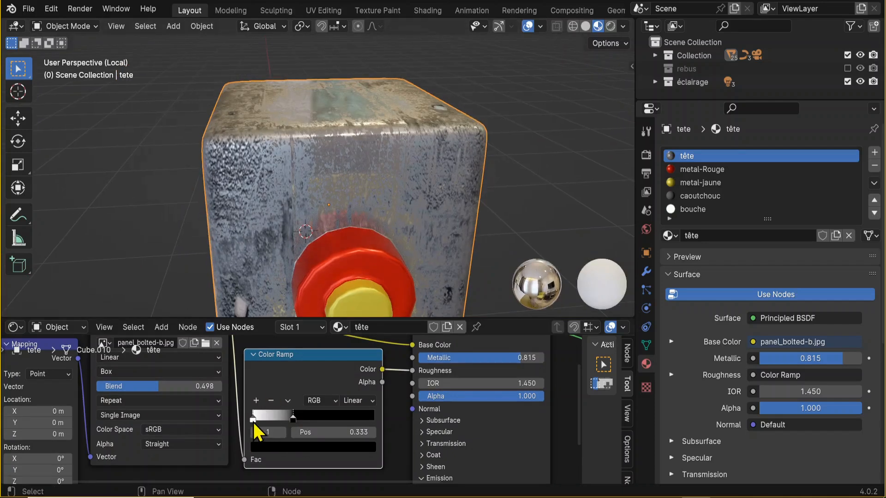
# Step: Darken the Color Ramp's white stop to a Value of 0.628 and lighten its black stop to 0.151
pyautogui.click(253, 420)
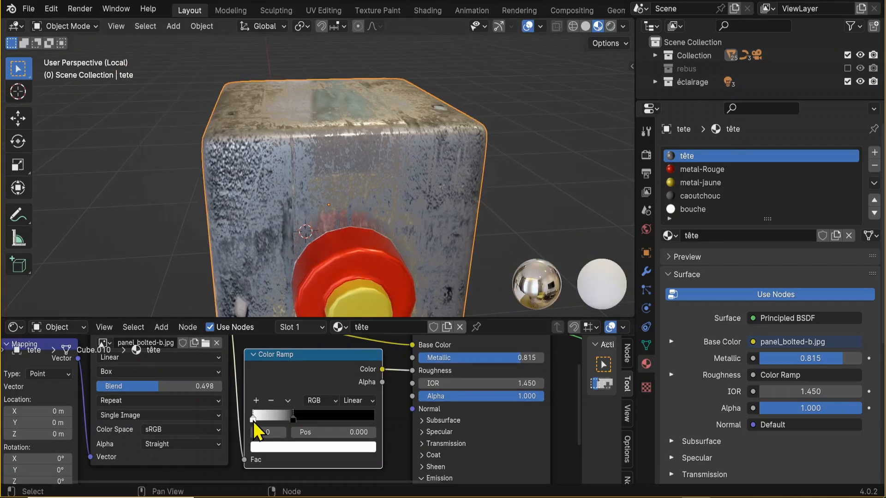
pyautogui.click(264, 446)
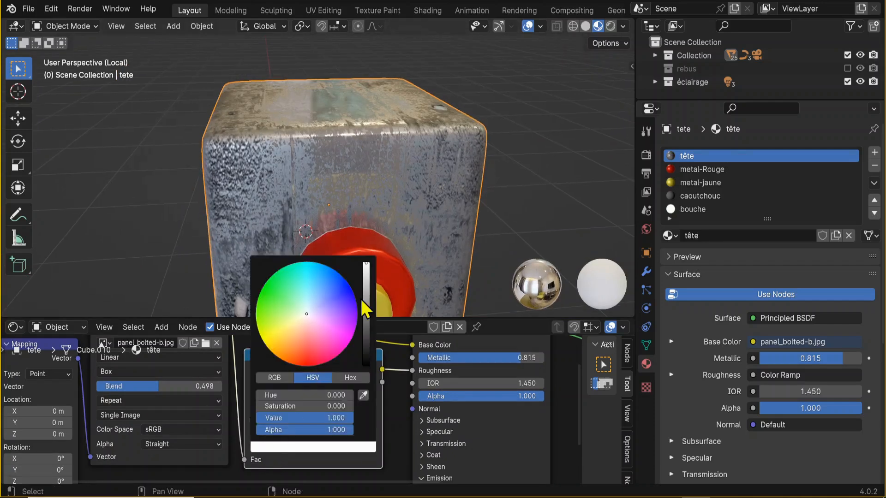
pyautogui.moveTo(366, 267); pyautogui.dragTo(366, 272)
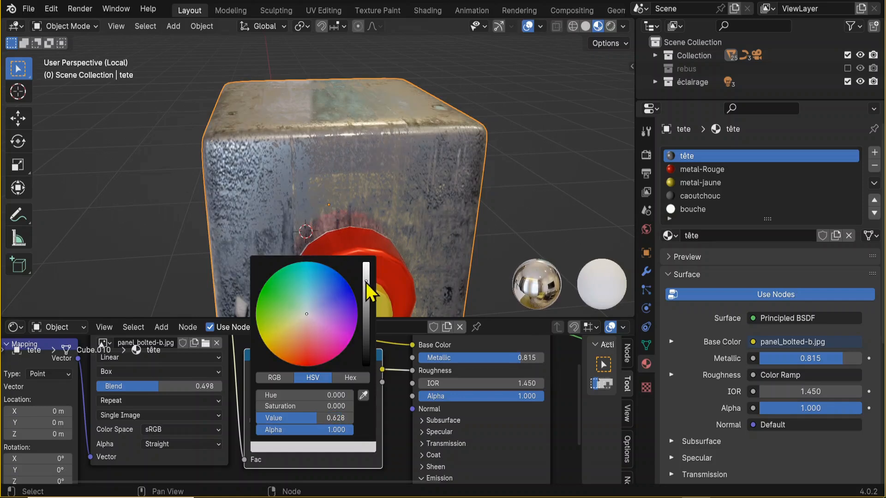
pyautogui.click(293, 419)
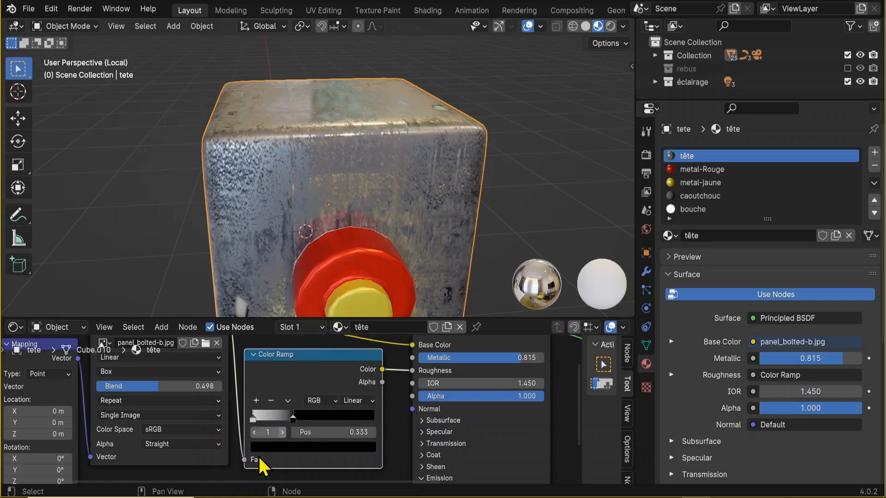
pyautogui.click(259, 448)
pyautogui.moveTo(367, 362); pyautogui.dragTo(366, 322)
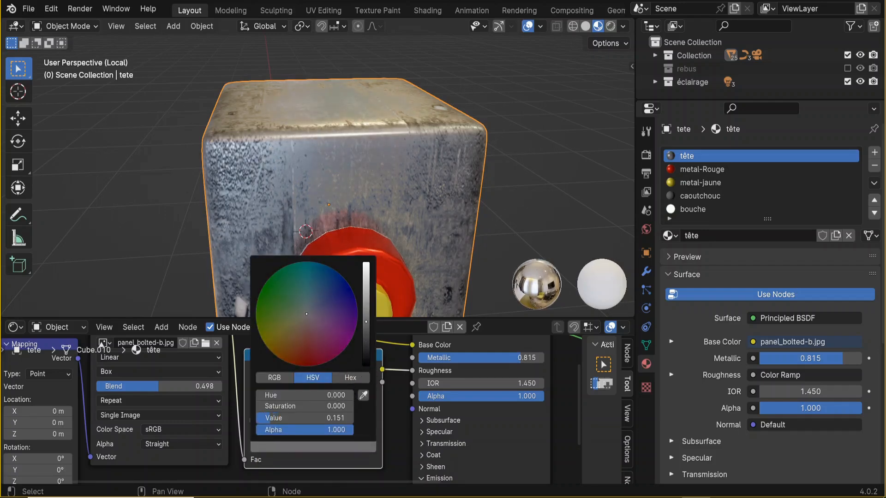
pyautogui.moveTo(284, 167); pyautogui.dragTo(455, 221, button='middle')
pyautogui.scroll(-3, 435, 415)
# Step: Rearrange the nodes, insert a second Color Ramp between the panel_bolted-b.jpg Color output and Base Color, and enlarge the node editor
pyautogui.moveTo(237, 339); pyautogui.dragTo(222, 360)
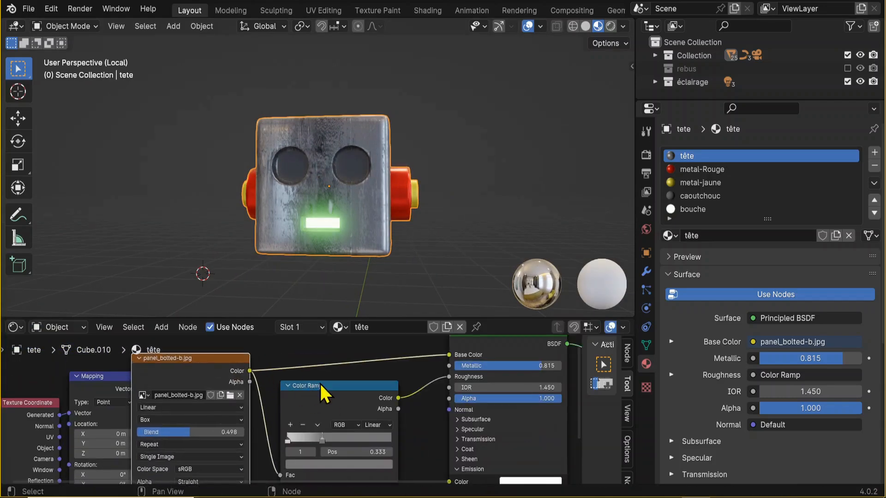
pyautogui.moveTo(320, 390); pyautogui.dragTo(320, 424)
pyautogui.moveTo(252, 375); pyautogui.dragTo(268, 420, button='middle')
pyautogui.moveTo(226, 402); pyautogui.dragTo(237, 382)
pyautogui.hotkey('shift', 'a')
pyautogui.moveTo(341, 375)
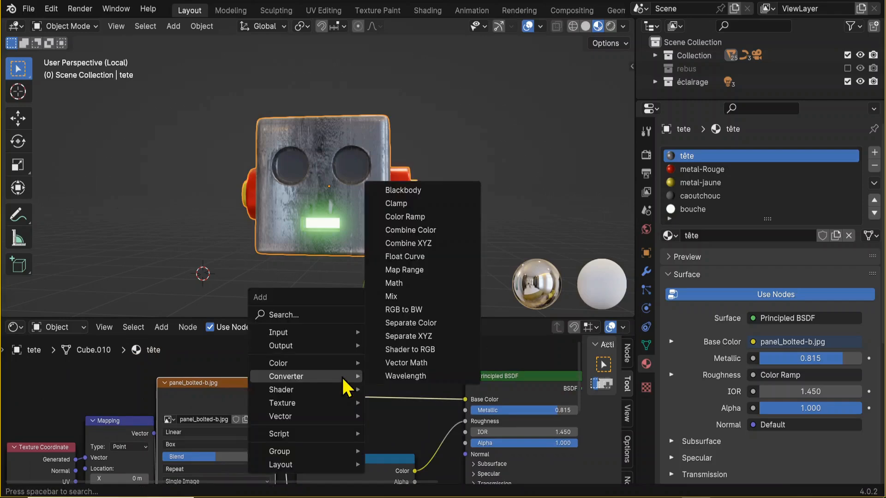
pyautogui.click(408, 216)
pyautogui.click(341, 334)
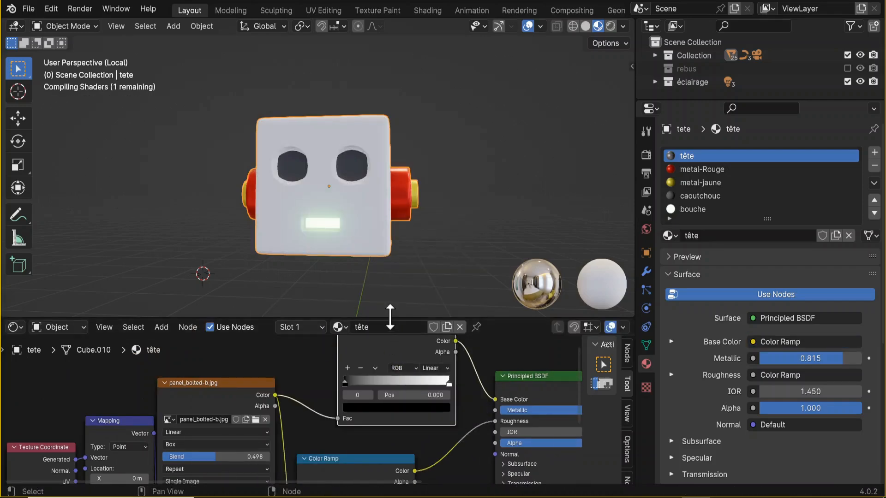
pyautogui.moveTo(390, 318); pyautogui.dragTo(389, 271)
pyautogui.moveTo(350, 124); pyautogui.dragTo(350, 266)
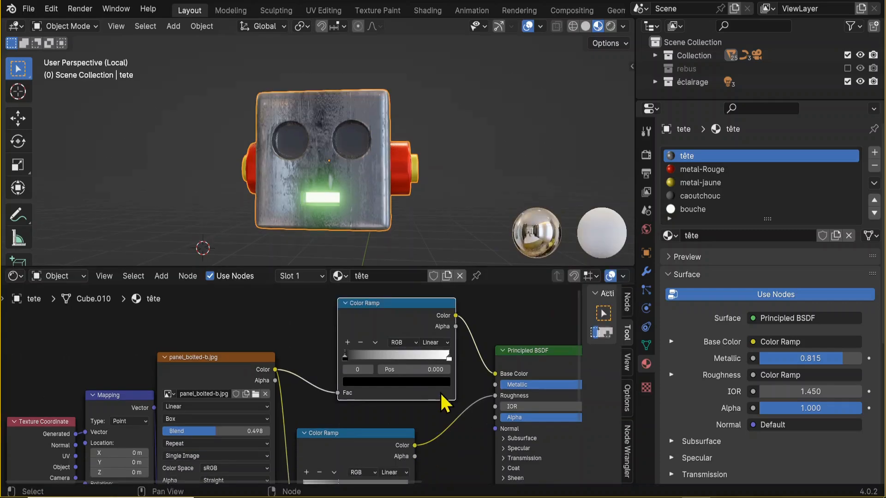
pyautogui.moveTo(249, 357); pyautogui.dragTo(253, 333)
# Step: Change the white stop of the Base Color's Color Ramp to a bright blue
pyautogui.scroll(3, 410, 387)
pyautogui.moveTo(399, 147); pyautogui.dragTo(347, 169, button='middle')
pyautogui.scroll(2, 350, 138)
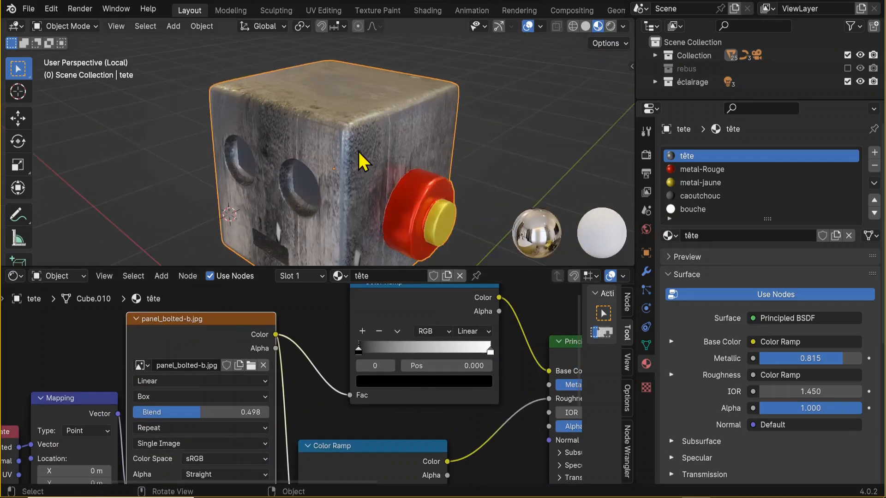
pyautogui.click(491, 351)
pyautogui.click(374, 381)
pyautogui.moveTo(447, 220)
pyautogui.mouseDown()
pyautogui.moveTo(435, 217)
pyautogui.moveTo(447, 215)
pyautogui.mouseUp()
pyautogui.moveTo(362, 137); pyautogui.dragTo(439, 87, button='middle')
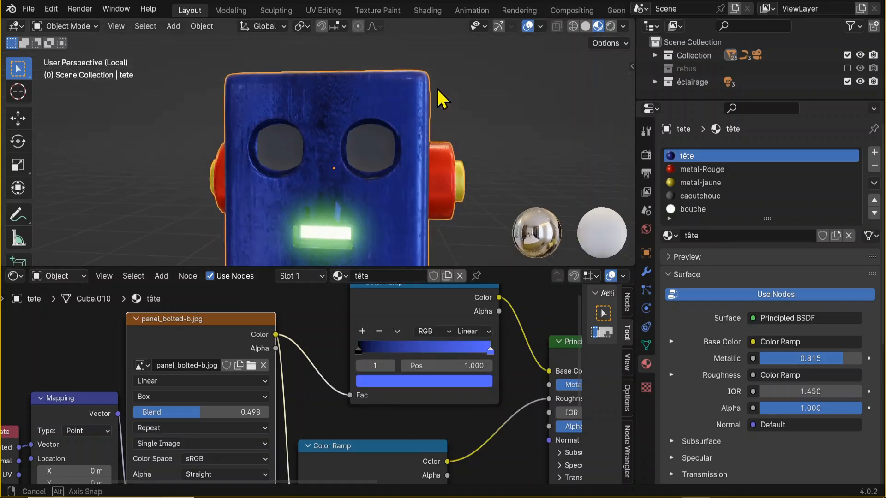
# Step: Colour the ramp's black stop dark red with Hue 0.994, Saturation 0.874 and Value 0.034
pyautogui.click(359, 352)
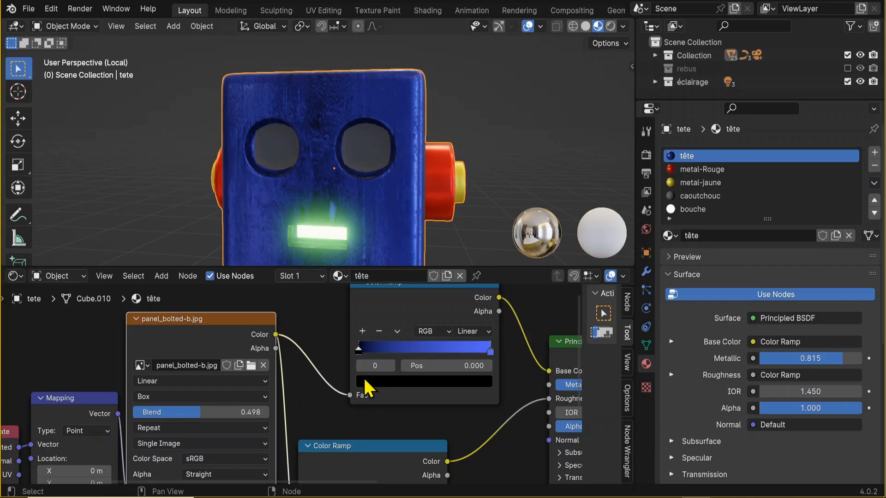
pyautogui.click(367, 382)
pyautogui.click(366, 382)
pyautogui.moveTo(439, 303); pyautogui.dragTo(452, 289)
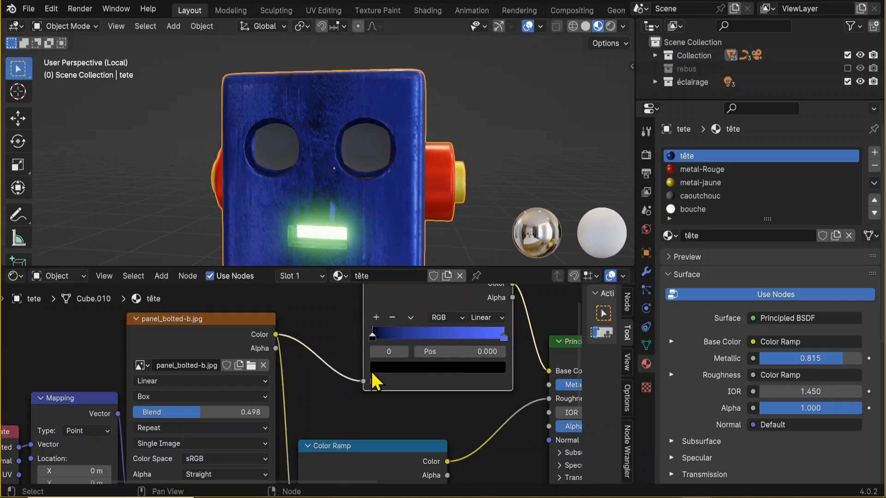
pyautogui.click(371, 372)
pyautogui.click(387, 368)
pyautogui.click(387, 367)
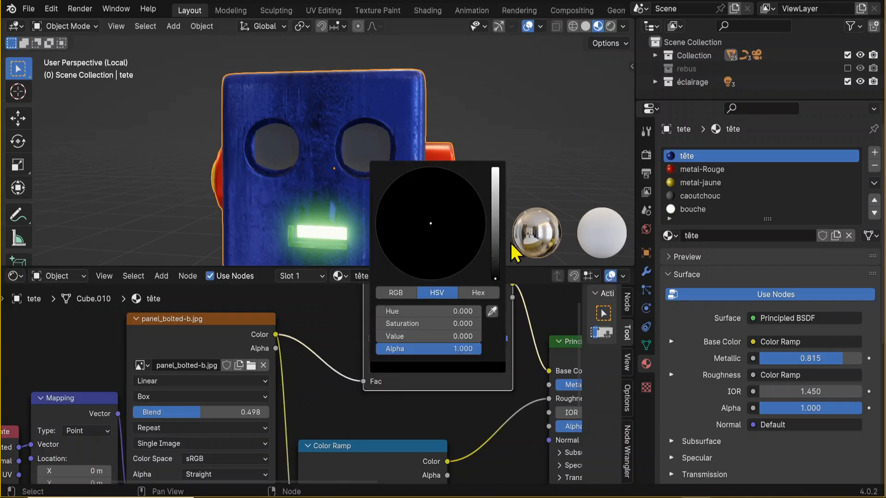
pyautogui.moveTo(495, 279); pyautogui.dragTo(495, 257)
pyautogui.click(433, 268)
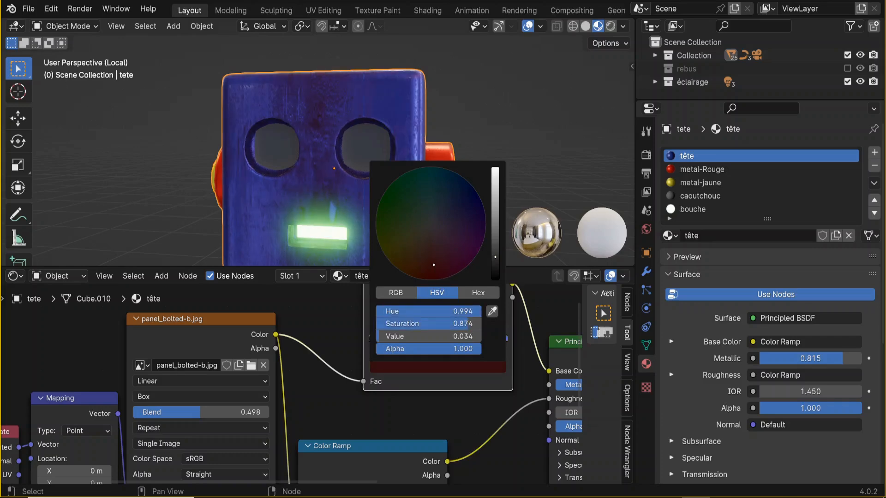
pyautogui.moveTo(385, 153); pyautogui.dragTo(356, 151, button='middle')
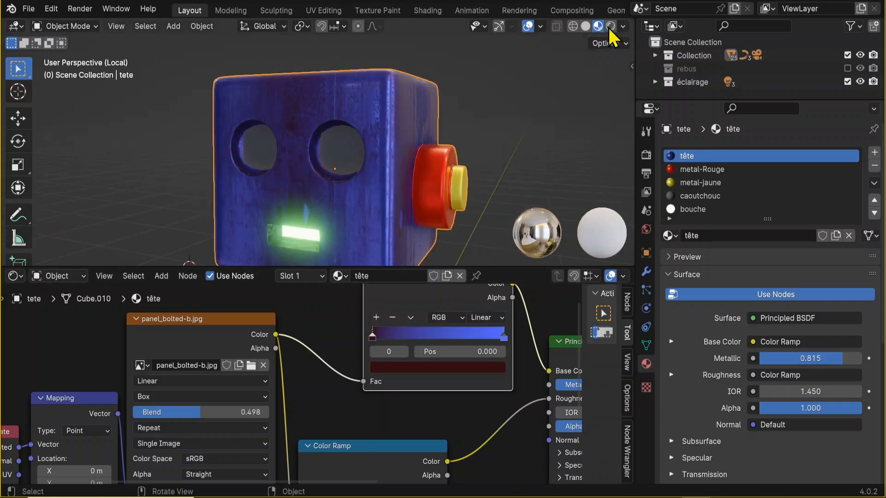
# Step: Leave local view to bring back the whole robot, frame the head, and show it in rendered shading
pyautogui.click(611, 26)
pyautogui.moveTo(534, 99)
pyautogui.mouseDown(button='middle')
pyautogui.moveTo(386, 192)
pyautogui.moveTo(268, 197)
pyautogui.moveTo(360, 176)
pyautogui.moveTo(444, 131)
pyautogui.mouseUp(button='middle')
pyautogui.press('KP_Divide')
pyautogui.press('KP_Decimal')
pyautogui.click(597, 27)
pyautogui.click(610, 27)
pyautogui.scroll(2, 413, 349)
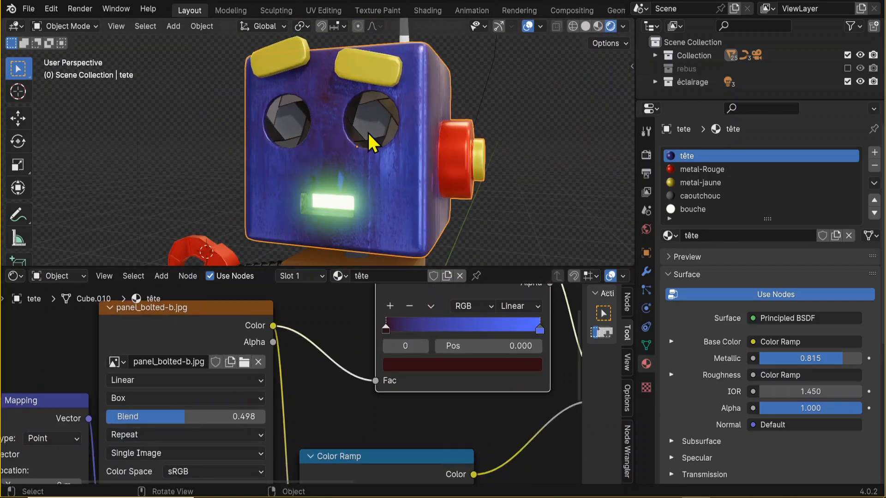
pyautogui.scroll(7, 395, 156)
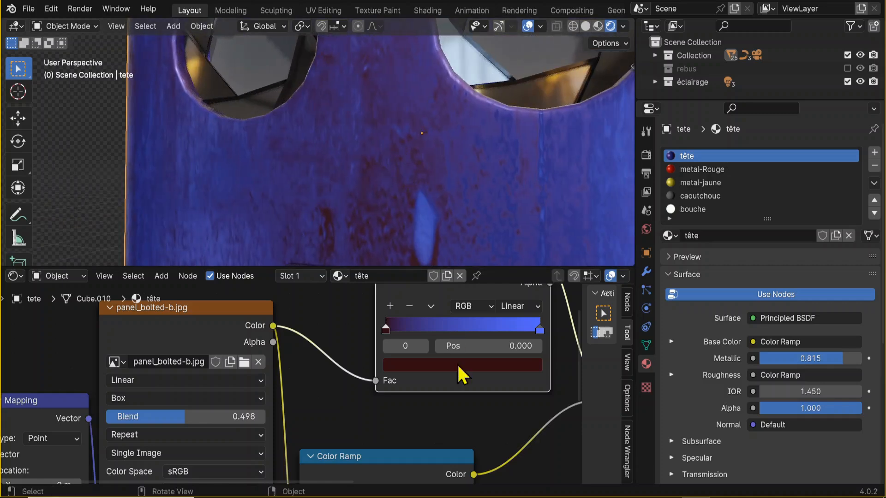
# Step: Move the ramp's blue stop to 0.222 and add a pale grey stop at 0.111 with Hue 0.748 and Saturation 0.123
pyautogui.moveTo(539, 329); pyautogui.dragTo(419, 331)
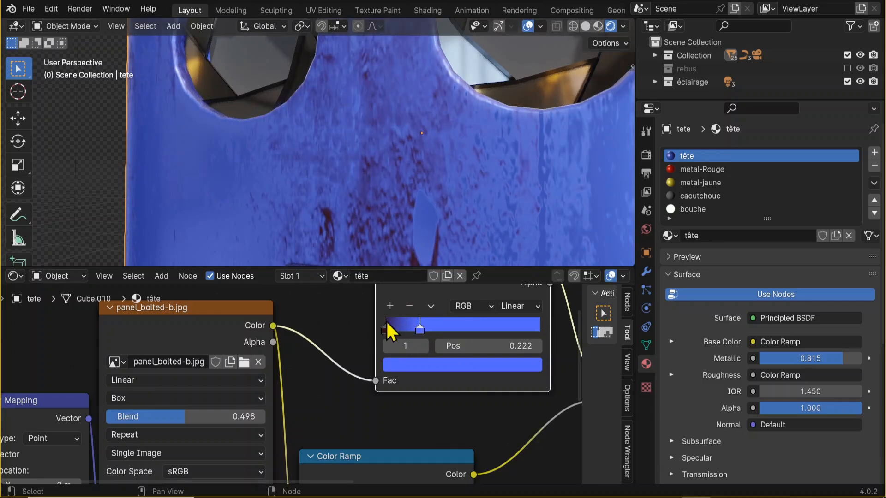
pyautogui.click(390, 306)
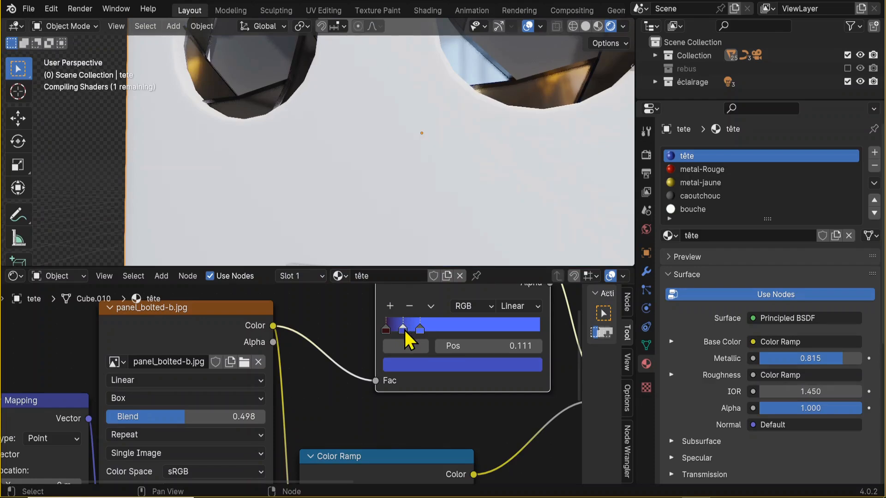
pyautogui.click(402, 365)
pyautogui.click(458, 197)
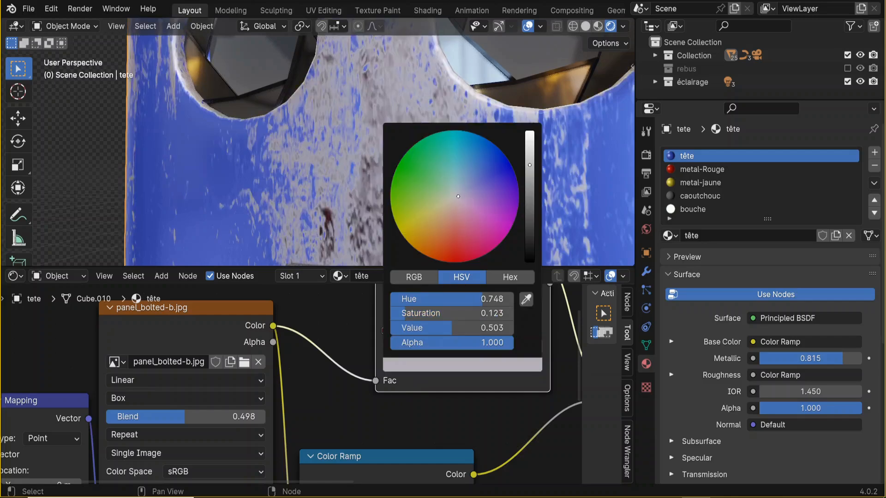
pyautogui.moveTo(530, 165)
pyautogui.mouseDown()
pyautogui.moveTo(529, 145)
pyautogui.moveTo(530, 162)
pyautogui.mouseUp()
# Step: Tighten the Color Ramp stops, placing the blue stop at 0.111, and inspect the worn paint on the head
pyautogui.moveTo(405, 329)
pyautogui.mouseDown()
pyautogui.moveTo(393, 328)
pyautogui.moveTo(413, 327)
pyautogui.moveTo(403, 335)
pyautogui.moveTo(419, 326)
pyautogui.moveTo(391, 327)
pyautogui.moveTo(403, 328)
pyautogui.mouseUp()
pyautogui.scroll(-6, 419, 175)
pyautogui.moveTo(420, 175); pyautogui.dragTo(330, 182, button='middle')
pyautogui.scroll(3, 390, 173)
pyautogui.scroll(-5, 330, 182)
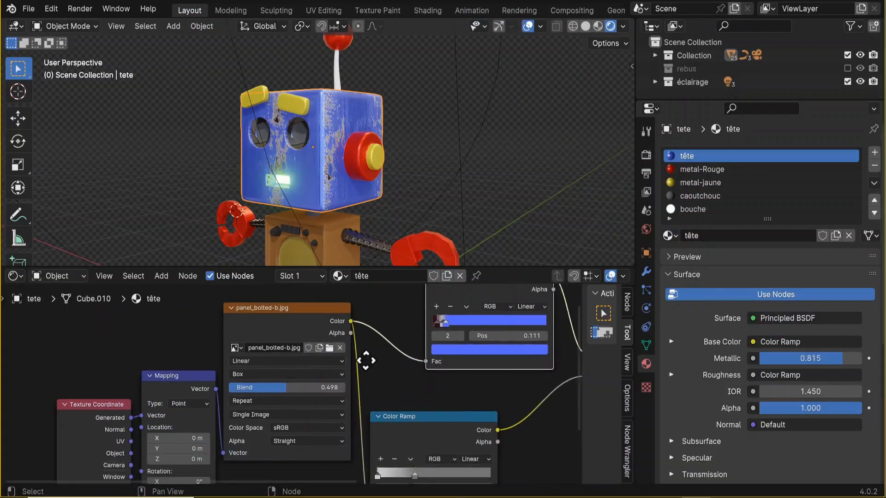
# Step: Move the Texture Coordinate and Mapping nodes away from the image texture and space them apart
pyautogui.moveTo(366, 360); pyautogui.dragTo(420, 352, button='middle')
pyautogui.moveTo(238, 380); pyautogui.dragTo(177, 346)
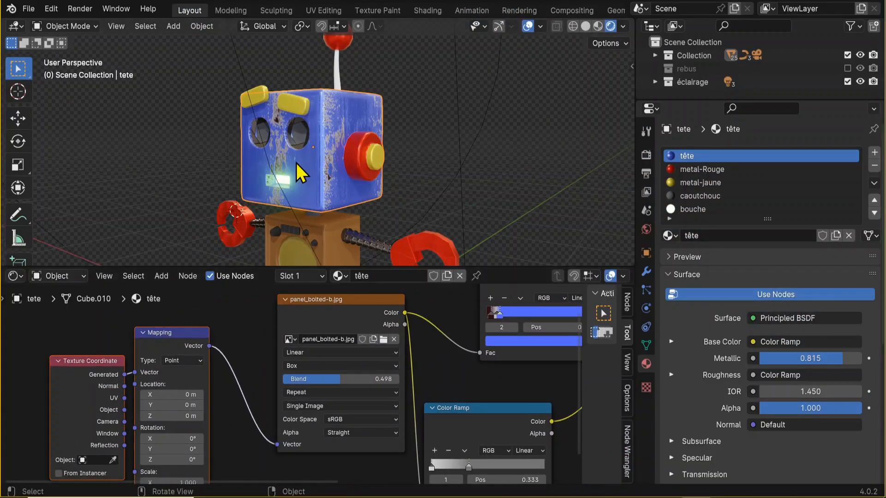
pyautogui.moveTo(267, 208); pyautogui.dragTo(335, 133, button='middle')
pyautogui.scroll(3, 349, 206)
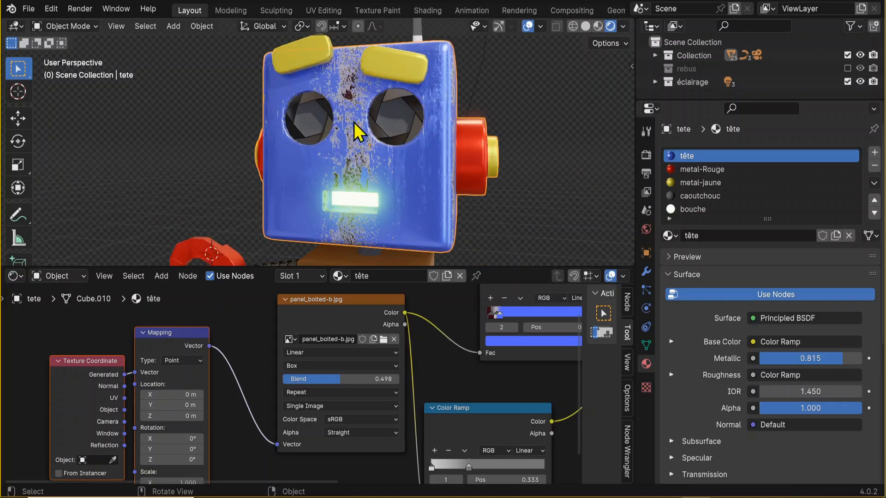
pyautogui.moveTo(356, 83); pyautogui.dragTo(406, 148, button='middle')
pyautogui.moveTo(287, 240); pyautogui.dragTo(353, 165, button='middle')
pyautogui.moveTo(216, 435); pyautogui.dragTo(351, 414, button='middle')
pyautogui.click(239, 340)
pyautogui.moveTo(235, 339); pyautogui.dragTo(167, 333)
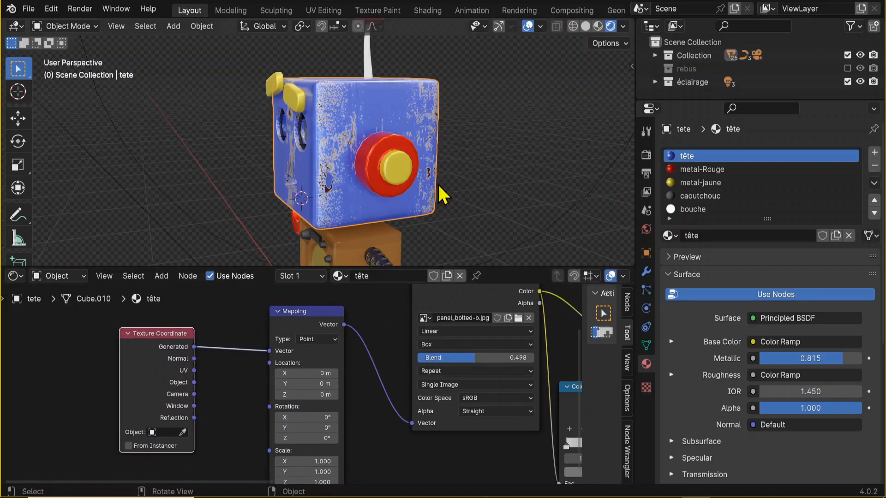
# Step: Enlarge the node editor to show the Mapping values and inspect the wear on the head's side and front
pyautogui.scroll(3, 310, 368)
pyautogui.moveTo(410, 397); pyautogui.dragTo(392, 441, button='middle')
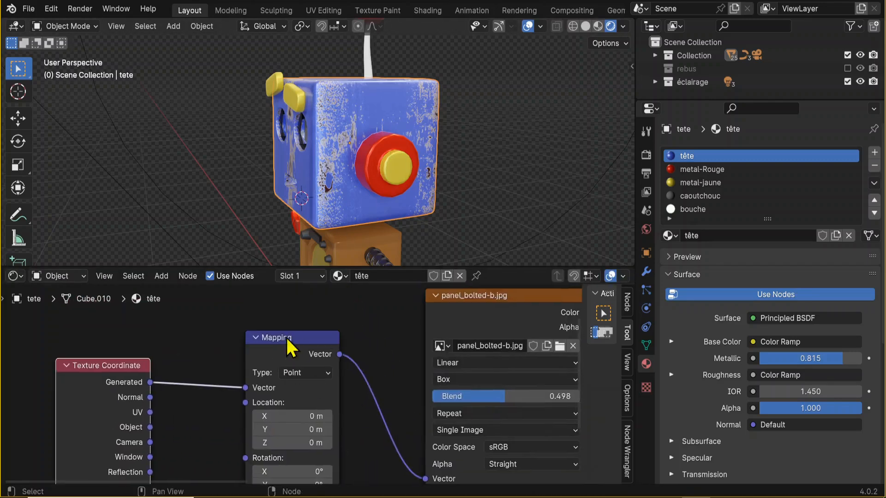
pyautogui.moveTo(307, 267); pyautogui.dragTo(306, 244)
pyautogui.moveTo(370, 375); pyautogui.dragTo(345, 292, button='middle')
pyautogui.scroll(2, 386, 96)
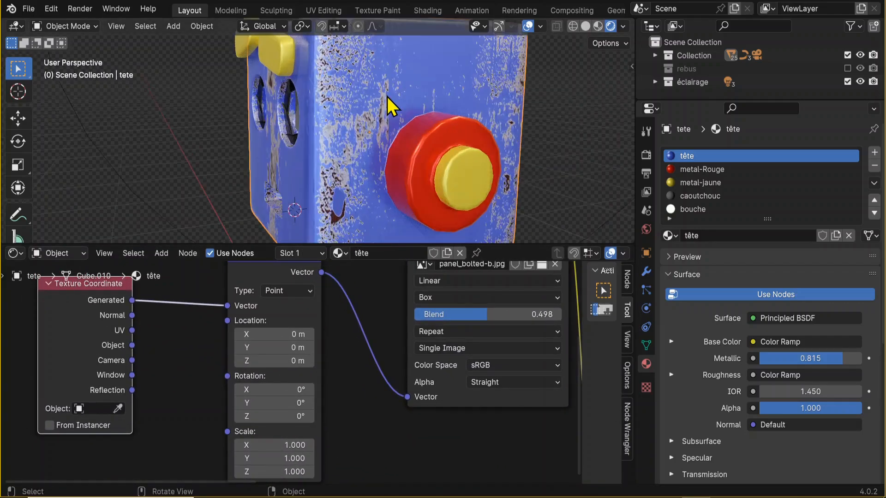
pyautogui.scroll(-1, 348, 113)
pyautogui.moveTo(348, 114); pyautogui.dragTo(370, 110, button='middle')
pyautogui.moveTo(334, 237); pyautogui.dragTo(392, 178, button='middle')
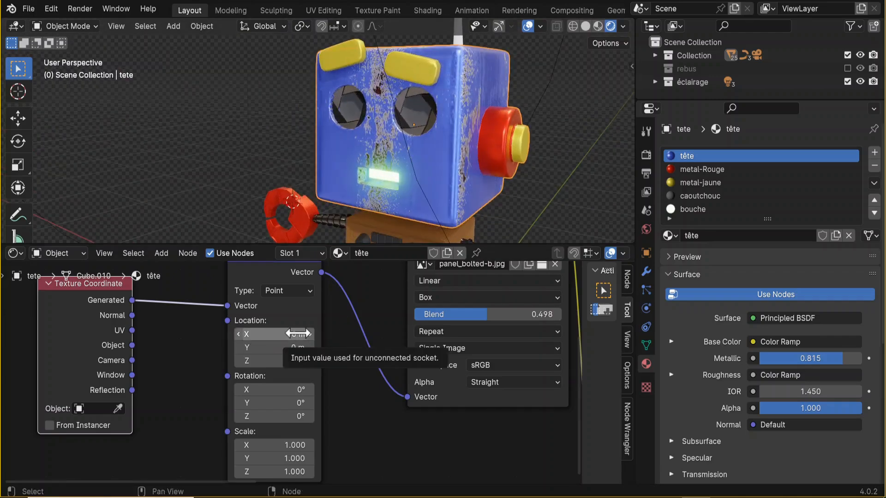
# Step: Set the Mapping node's Location X to -0.46 m and its X, Y and Z Scale to 0.790
pyautogui.moveTo(291, 335); pyautogui.dragTo(249, 335)
pyautogui.moveTo(338, 398); pyautogui.dragTo(329, 380, button='middle')
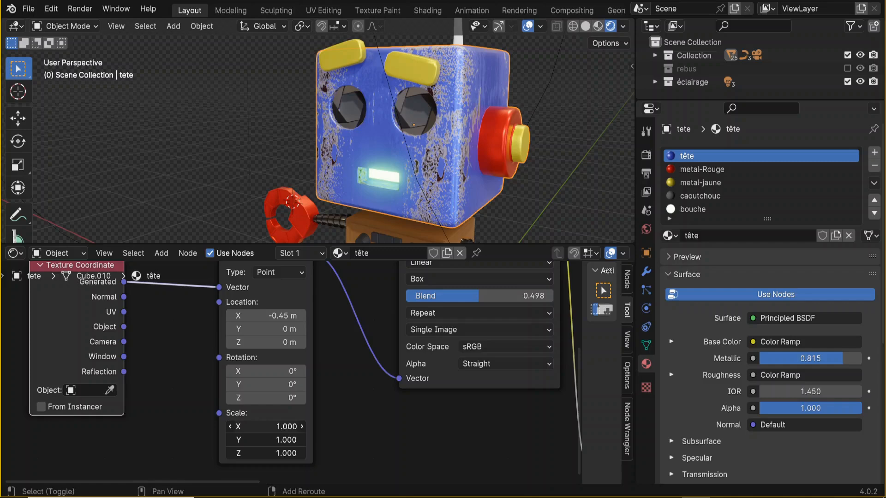
pyautogui.moveTo(266, 453); pyautogui.dragTo(259, 454)
pyautogui.moveTo(287, 315)
pyautogui.mouseDown()
pyautogui.moveTo(296, 316)
pyautogui.moveTo(276, 316)
pyautogui.moveTo(287, 316)
pyautogui.mouseUp()
pyautogui.moveTo(443, 144); pyautogui.dragTo(512, 102, button='middle')
pyautogui.moveTo(501, 168); pyautogui.dragTo(448, 175, button='middle')
# Step: Shift the Mapping node's Location Y to 0.13 m and inspect the texture from above
pyautogui.moveTo(332, 330); pyautogui.dragTo(342, 331, button='middle')
pyautogui.moveTo(444, 140); pyautogui.dragTo(404, 142, button='middle')
pyautogui.moveTo(301, 330); pyautogui.dragTo(309, 330)
pyautogui.moveTo(372, 219); pyautogui.dragTo(430, 137, button='middle')
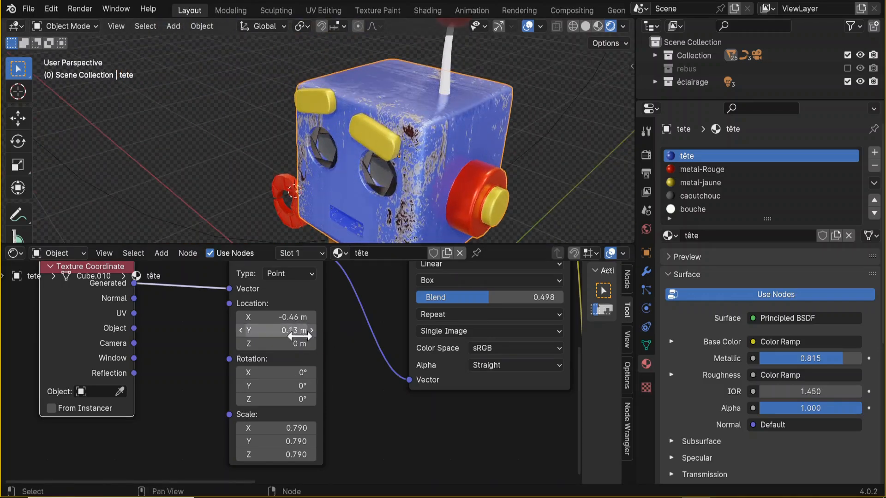
# Step: Set the Mapping node's Location Z to -0.02 m and its Location Y to 0.04 m
pyautogui.keyDown('shift'); pyautogui.moveTo(300, 343); pyautogui.dragTo(259, 343); pyautogui.keyUp('shift')
pyautogui.moveTo(475, 115); pyautogui.dragTo(577, 60, button='middle')
pyautogui.scroll(1, 480, 101)
pyautogui.moveTo(508, 133); pyautogui.dragTo(415, 121, button='middle')
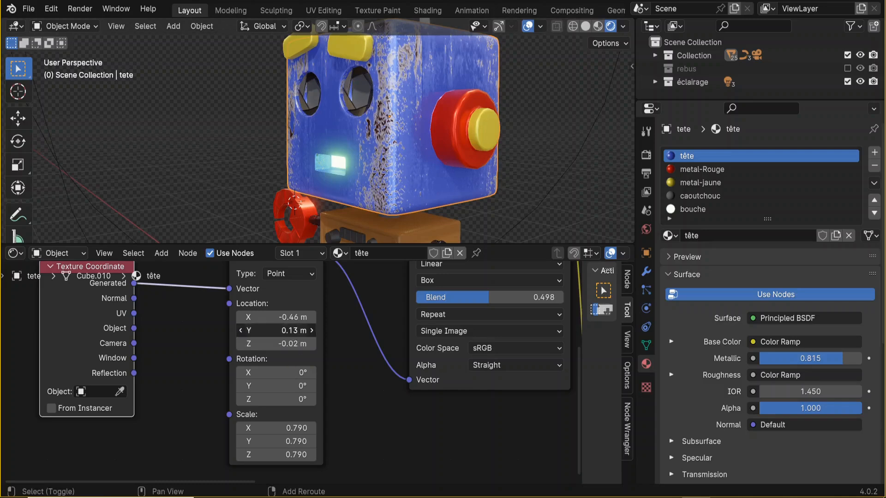
pyautogui.write('0.04')
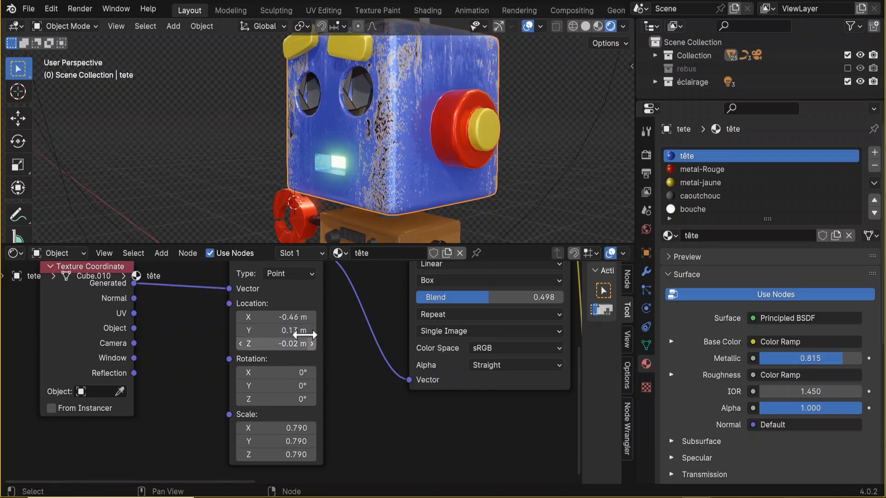
pyautogui.press('Return')
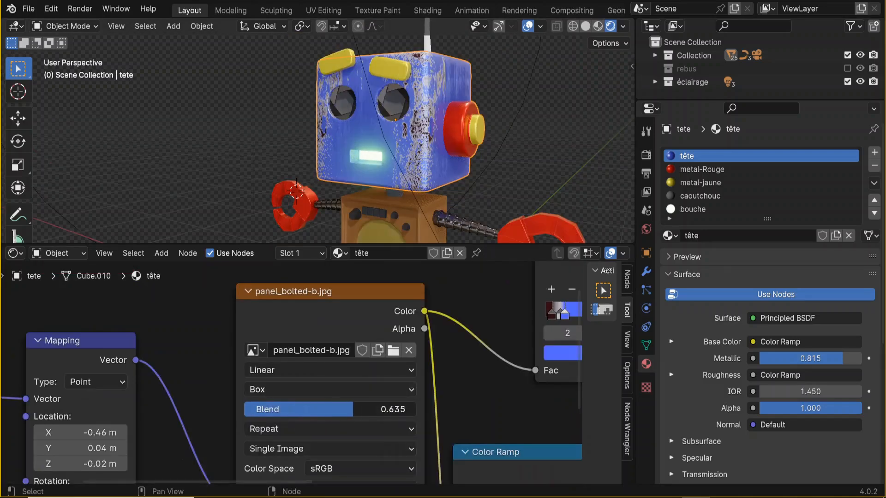
# Step: Reduce the image texture's box projection Blend to about 0.295 and inspect the head's corner up close
pyautogui.moveTo(352, 409); pyautogui.dragTo(294, 409)
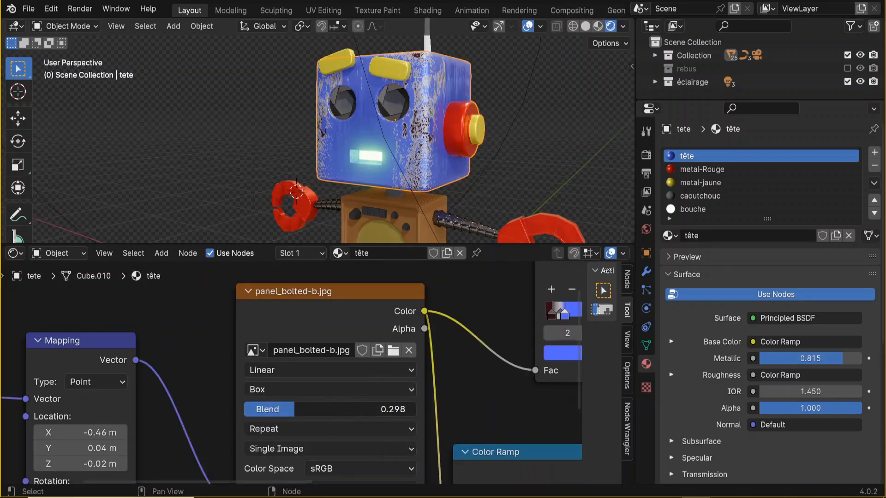
pyautogui.scroll(6, 425, 168)
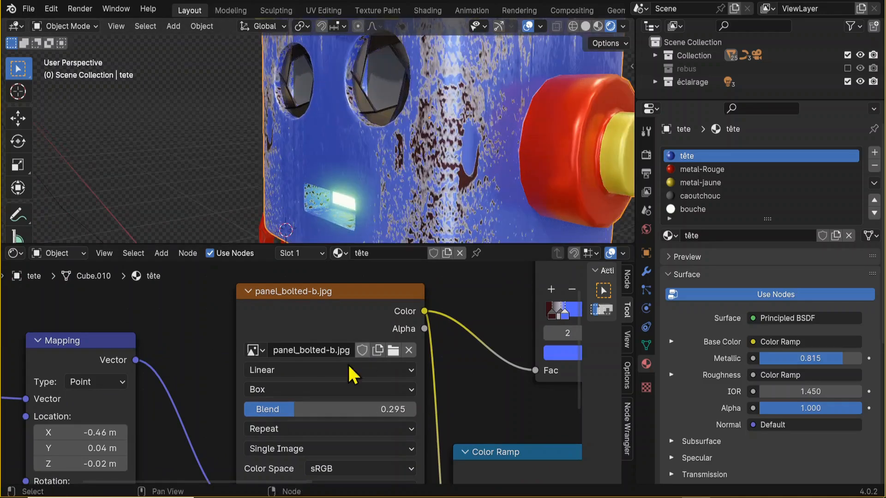
# Step: Increase the image texture's box projection Blend to about 0.686 and inspect the head's corner
pyautogui.moveTo(293, 410); pyautogui.dragTo(361, 409)
pyautogui.scroll(-6, 421, 109)
pyautogui.moveTo(421, 109); pyautogui.dragTo(402, 167, button='middle')
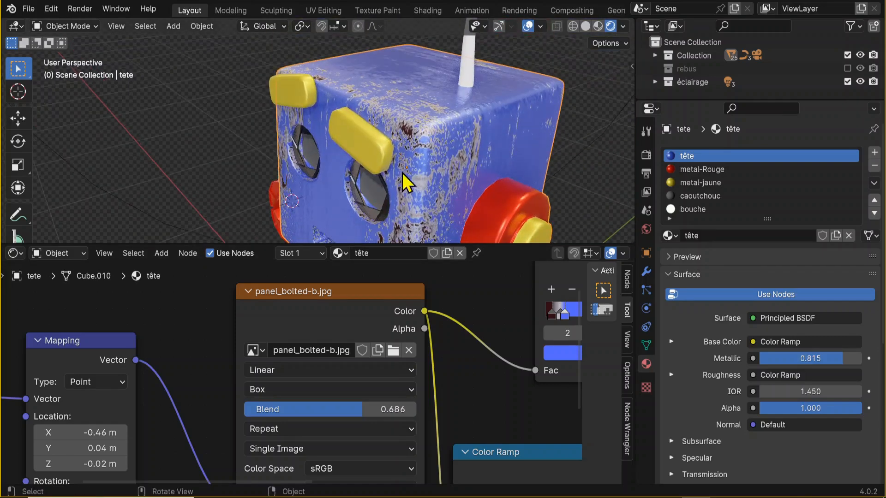
# Step: Collapse the two Color Ramp nodes feeding Base Color and Roughness, and spread them apart between the image texture and the Principled BSDF
pyautogui.scroll(-3, 340, 400)
pyautogui.moveTo(333, 379); pyautogui.dragTo(358, 346)
pyautogui.moveTo(208, 268); pyautogui.dragTo(154, 285)
pyautogui.moveTo(356, 345)
pyautogui.mouseDown()
pyautogui.moveTo(348, 338)
pyautogui.moveTo(358, 341)
pyautogui.mouseUp()
pyautogui.moveTo(381, 380); pyautogui.dragTo(288, 430, button='middle')
pyautogui.moveTo(350, 268); pyautogui.dragTo(320, 266)
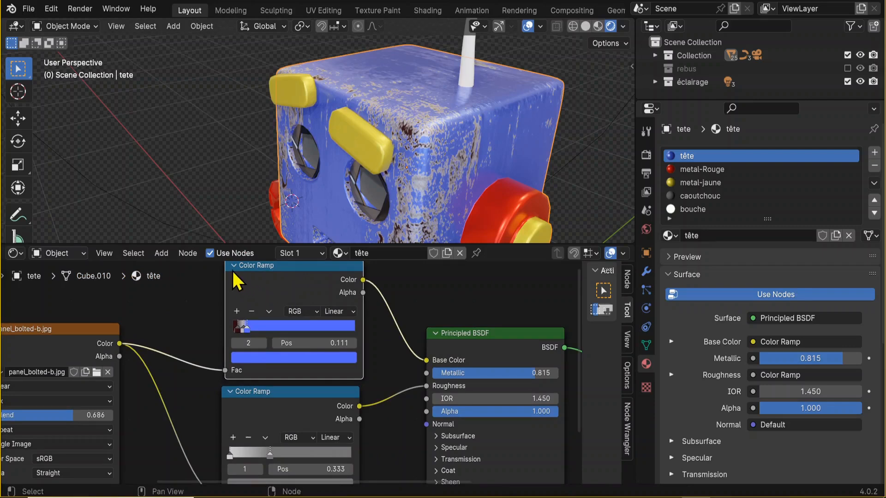
pyautogui.click(233, 269)
pyautogui.moveTo(271, 400); pyautogui.dragTo(283, 375)
pyautogui.click(234, 336)
pyautogui.moveTo(362, 396); pyautogui.dragTo(319, 383, button='middle')
# Step: Move the Principled BSDF and the collapsed roughness Color Ramp upward to free space below them in the node graph
pyautogui.scroll(5, 457, 154)
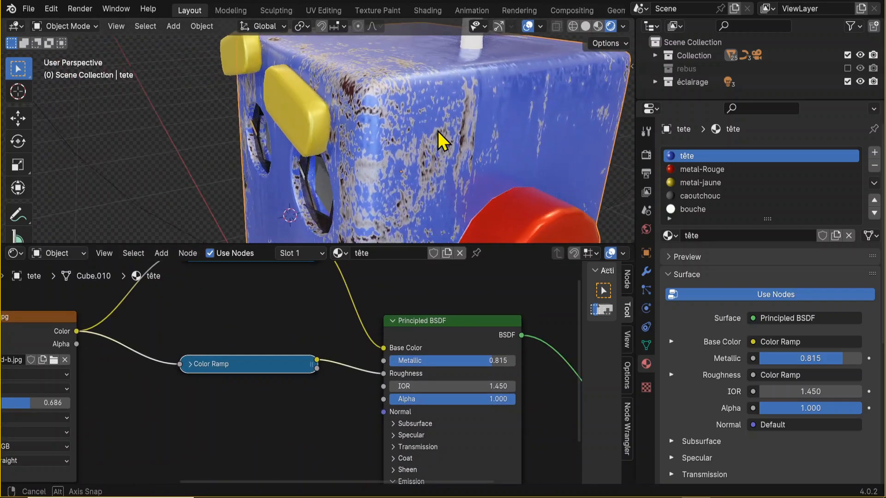
pyautogui.moveTo(434, 323); pyautogui.dragTo(431, 289)
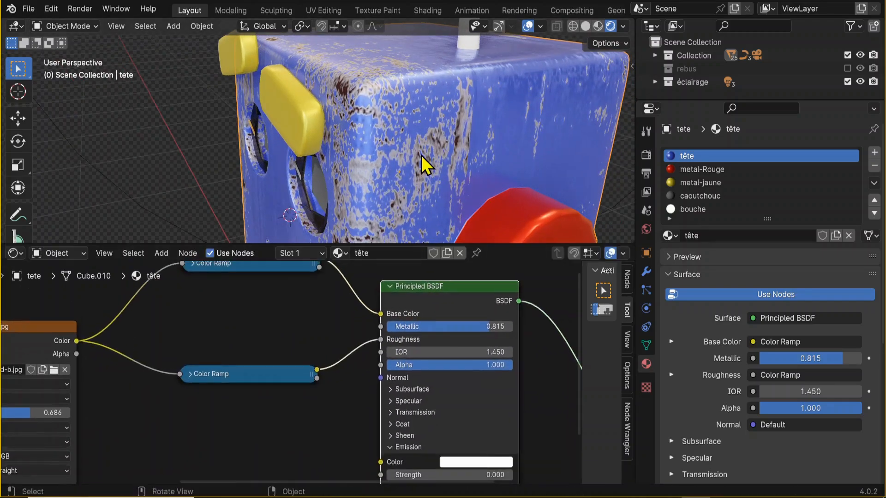
pyautogui.scroll(3, 408, 150)
pyautogui.moveTo(397, 145); pyautogui.dragTo(416, 143, button='middle')
pyautogui.moveTo(419, 162); pyautogui.dragTo(422, 162, button='middle')
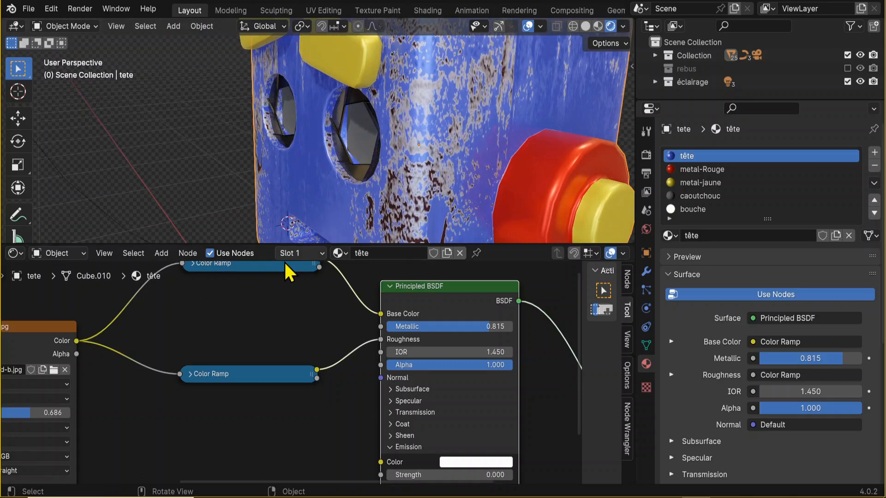
pyautogui.scroll(-1, 291, 326)
pyautogui.moveTo(295, 389); pyautogui.dragTo(349, 373, button='middle')
pyautogui.moveTo(310, 367); pyautogui.dragTo(306, 336)
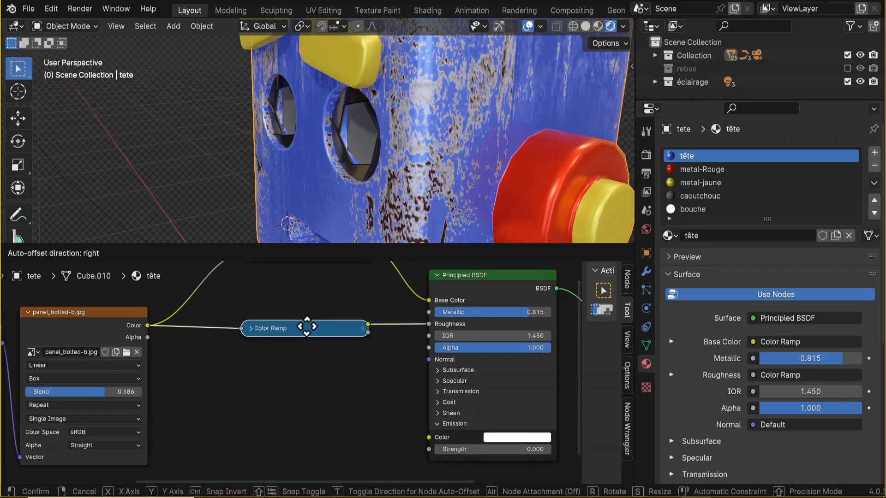
# Step: Add a new Color Ramp node below the collapsed roughness Color Ramp, beside the image texture
pyautogui.hotkey('shift', 'a')
pyautogui.moveTo(247, 403)
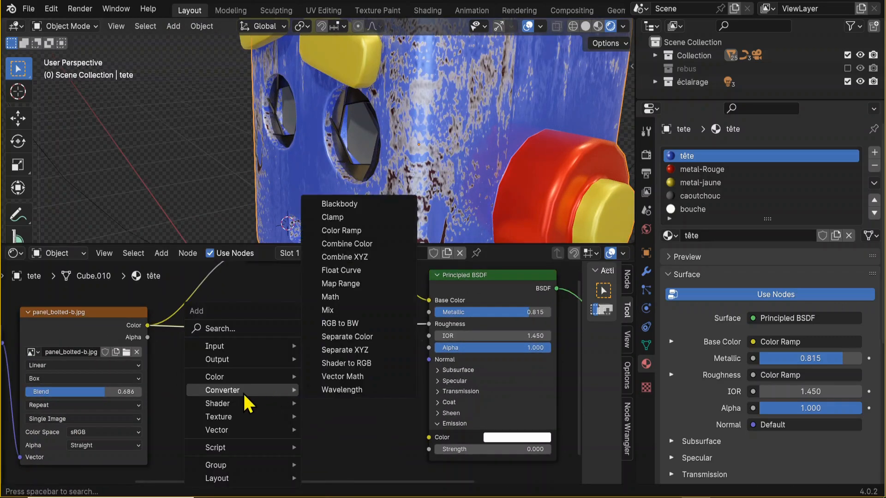
pyautogui.click(342, 231)
pyautogui.click(247, 369)
pyautogui.moveTo(335, 363); pyautogui.dragTo(291, 357)
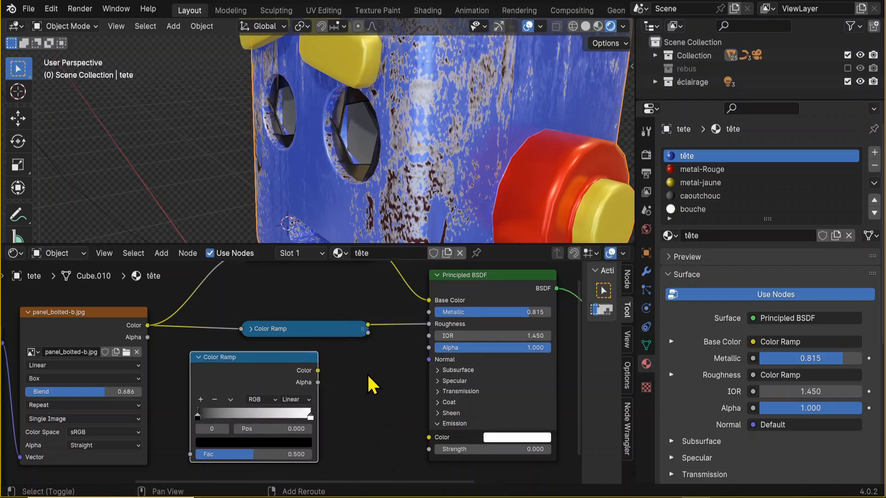
# Step: Add a Bump node between the new Color Ramp and the Principled BSDF, and connect its Normal output to the shader's Normal input
pyautogui.hotkey('shift', 'a')
pyautogui.moveTo(368, 386)
pyautogui.moveTo(322, 414)
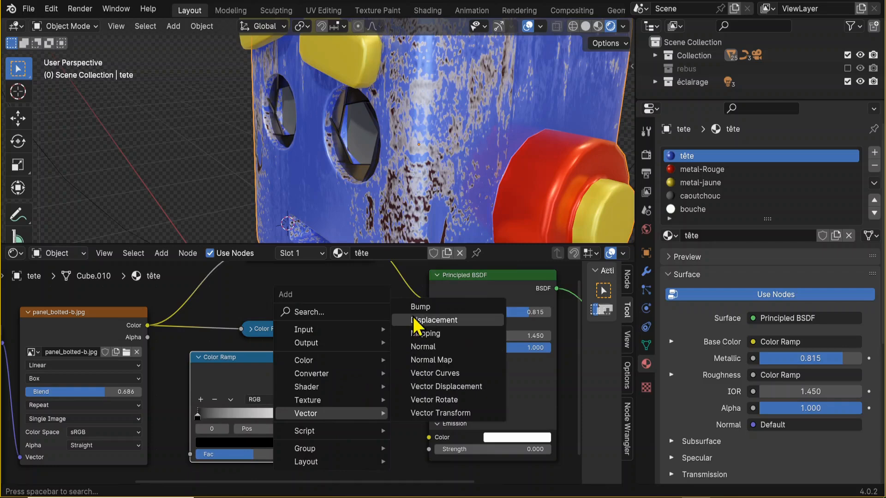
pyautogui.click(421, 306)
pyautogui.click(350, 355)
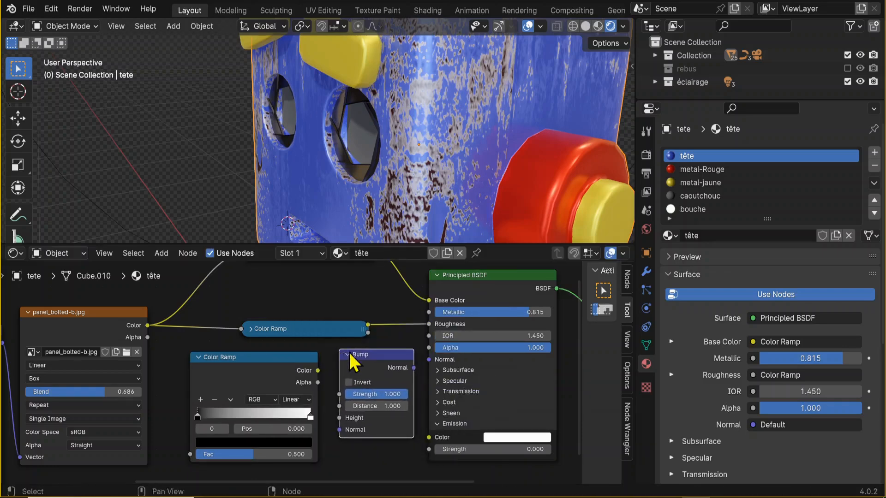
pyautogui.scroll(2, 421, 375)
pyautogui.scroll(1, 395, 342)
pyautogui.moveTo(402, 329); pyautogui.dragTo(376, 310)
pyautogui.scroll(1, 259, 392)
pyautogui.moveTo(252, 394); pyautogui.dragTo(310, 362, button='middle')
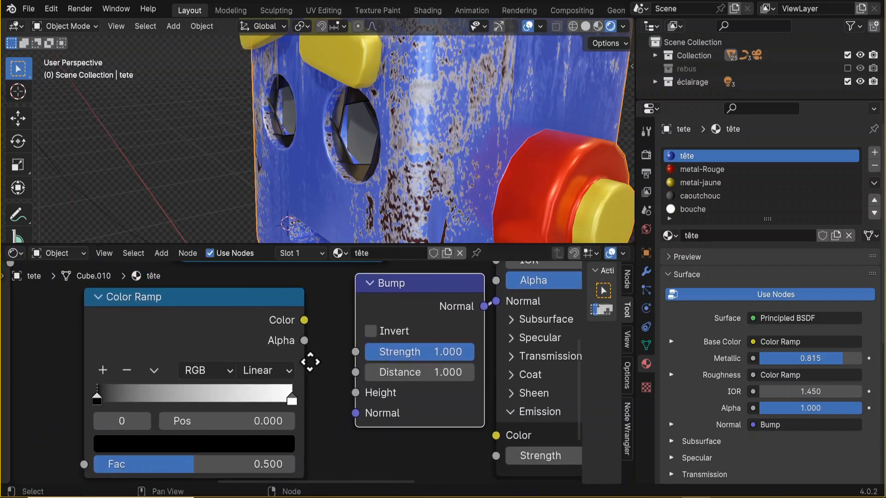
# Step: Connect the new Color Ramp's Color to the Bump node's Height, and the image texture's Color to that ramp's Fac
pyautogui.moveTo(304, 321); pyautogui.dragTo(308, 321)
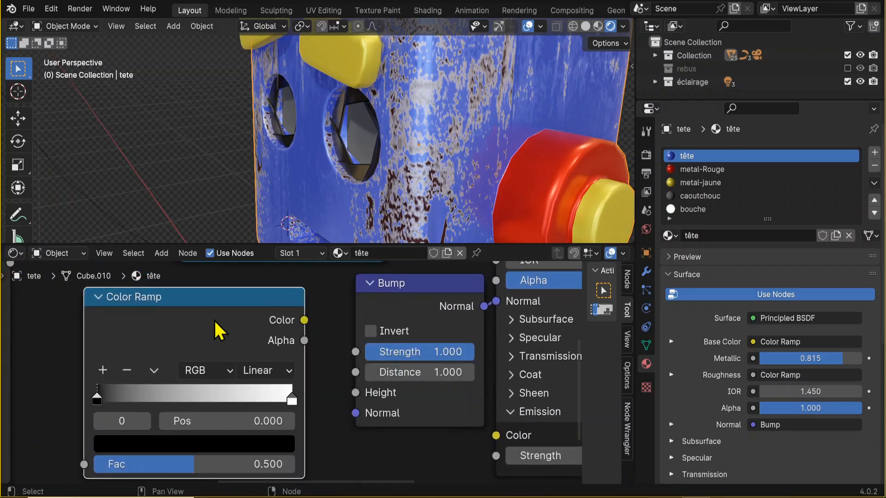
pyautogui.moveTo(304, 321); pyautogui.dragTo(355, 393)
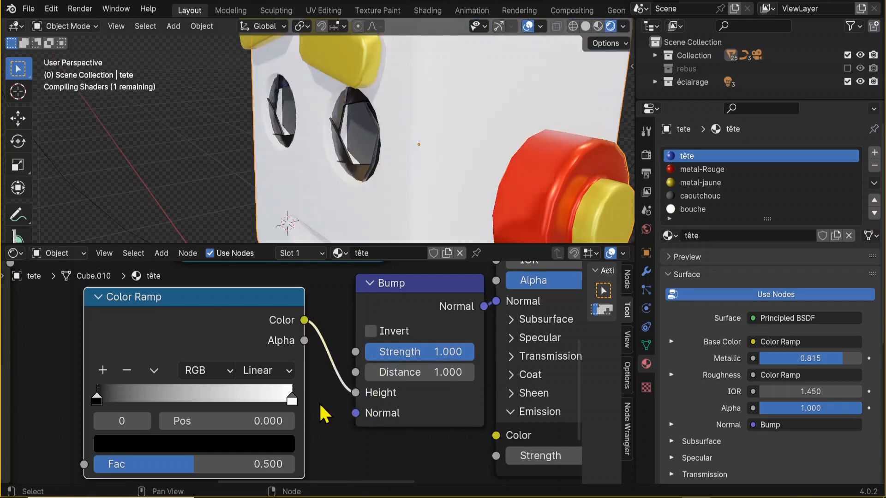
pyautogui.scroll(-2, 168, 413)
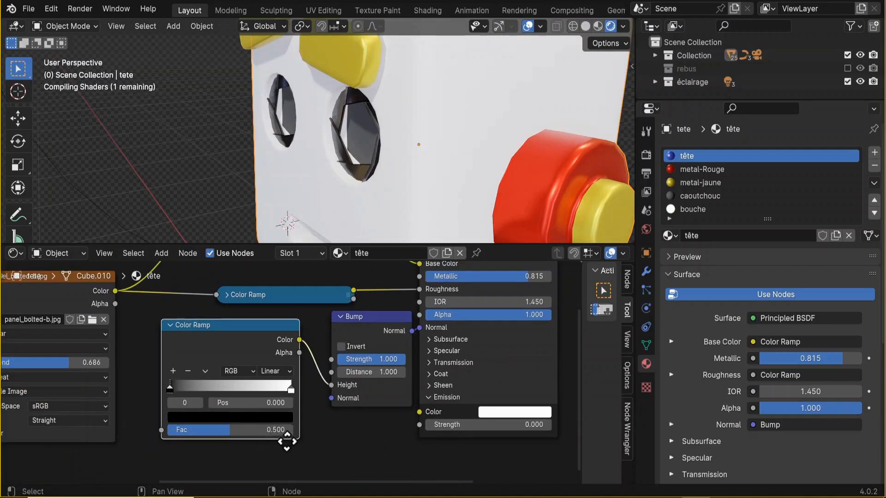
pyautogui.moveTo(106, 305); pyautogui.dragTo(230, 344, button='middle')
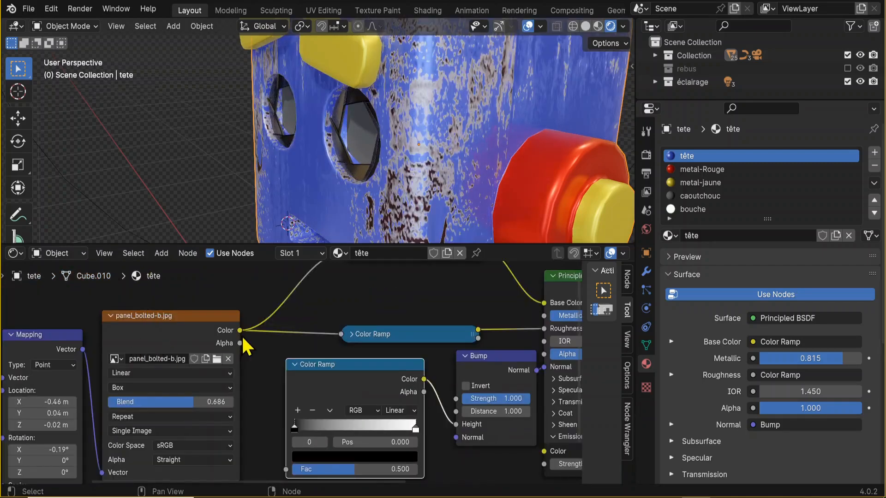
pyautogui.moveTo(239, 331); pyautogui.dragTo(245, 344)
pyautogui.moveTo(257, 406); pyautogui.dragTo(286, 389)
pyautogui.moveTo(484, 148); pyautogui.dragTo(428, 134, button='middle')
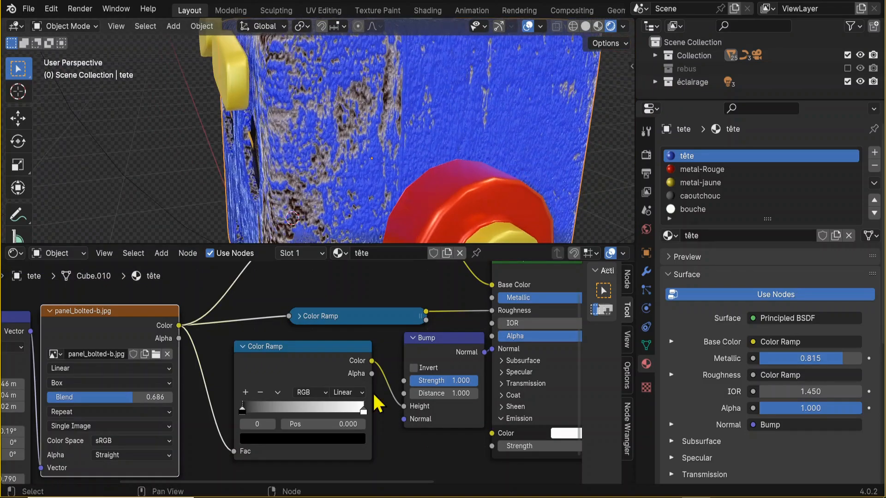
pyautogui.moveTo(275, 409); pyautogui.dragTo(308, 408)
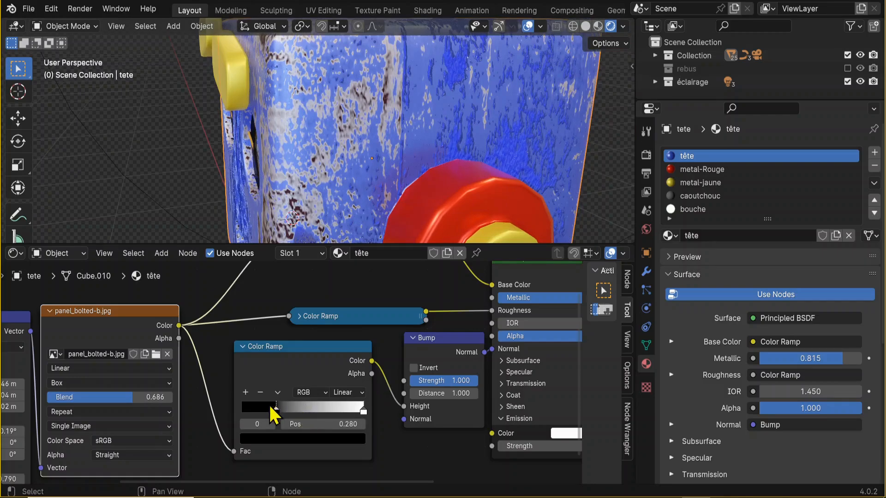
pyautogui.hotkey('ctrl', 'z')
# Step: Move the bump Color Ramp's white stop to about position 0.089, checking the relief on the head's side
pyautogui.moveTo(362, 409); pyautogui.dragTo(259, 416)
pyautogui.scroll(-3, 362, 165)
pyautogui.moveTo(412, 194); pyautogui.dragTo(397, 159, button='middle')
pyautogui.moveTo(369, 100); pyautogui.dragTo(229, 116, button='middle')
pyautogui.moveTo(296, 121); pyautogui.dragTo(318, 141, button='middle')
pyautogui.moveTo(259, 412); pyautogui.dragTo(253, 411)
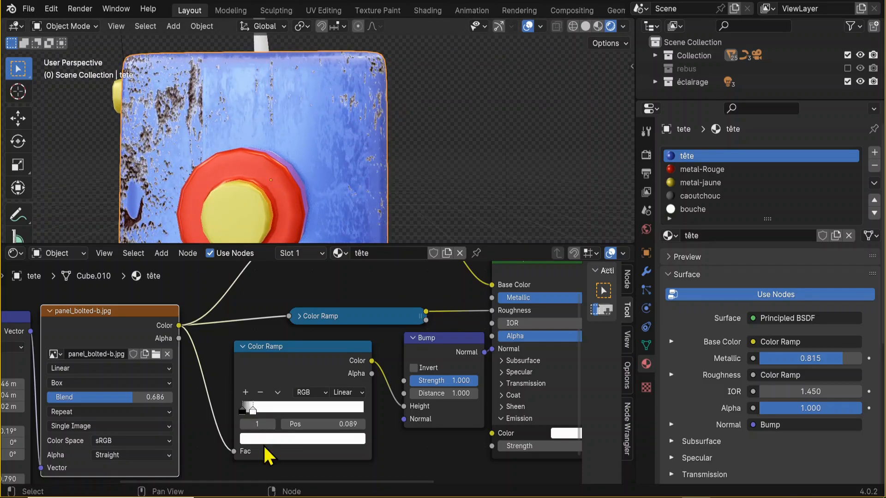
# Step: Darken the bump Color Ramp's white stop to light grey and lighten its black stop to a mid grey
pyautogui.click(258, 441)
pyautogui.moveTo(358, 263); pyautogui.dragTo(355, 286)
pyautogui.scroll(5, 257, 139)
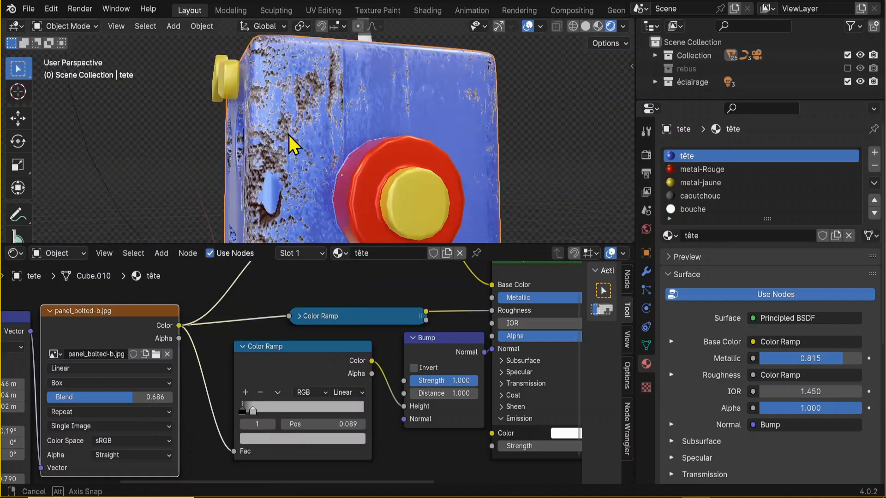
pyautogui.click(242, 408)
pyautogui.click(277, 439)
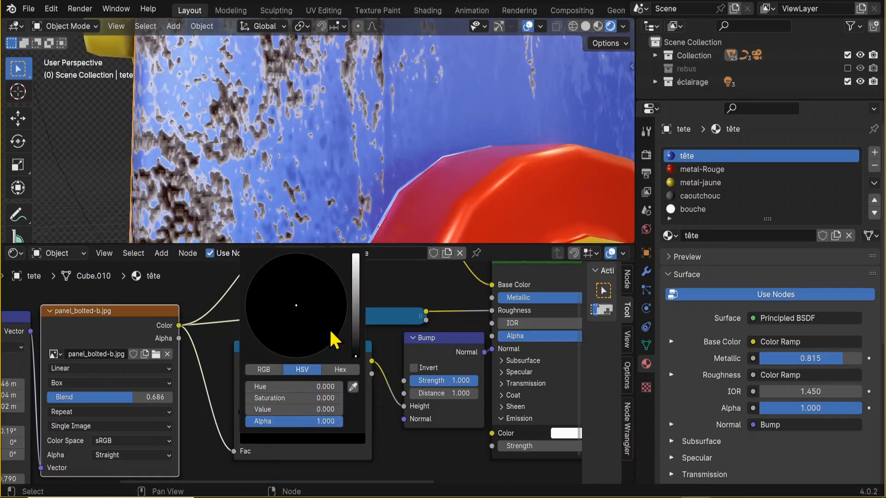
pyautogui.moveTo(356, 356); pyautogui.dragTo(356, 299)
# Step: Set the Bump node's Strength to about 0.256 and its Distance to 0.300 m, and inspect the relief around the head
pyautogui.scroll(-3, 323, 398)
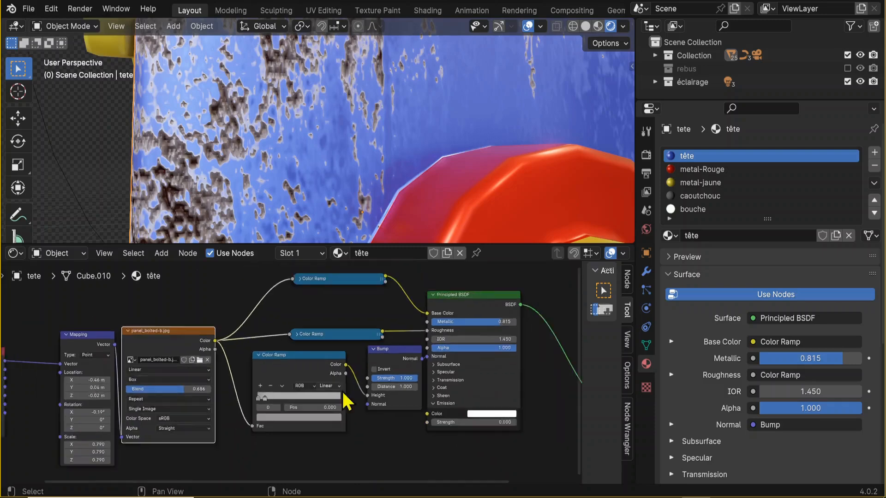
pyautogui.scroll(2, 486, 361)
pyautogui.scroll(3, 388, 416)
pyautogui.moveTo(383, 343)
pyautogui.mouseDown()
pyautogui.moveTo(288, 343)
pyautogui.moveTo(305, 344)
pyautogui.mouseUp()
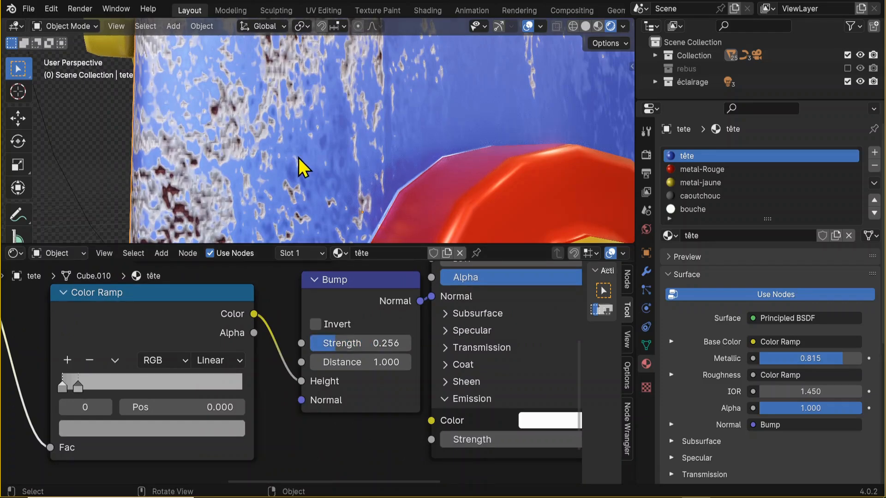
pyautogui.moveTo(298, 158); pyautogui.dragTo(306, 158, button='middle')
pyautogui.moveTo(391, 364)
pyautogui.mouseDown()
pyautogui.moveTo(398, 364)
pyautogui.moveTo(376, 364)
pyautogui.moveTo(387, 364)
pyautogui.mouseUp()
pyautogui.scroll(-3, 411, 154)
pyautogui.moveTo(409, 142); pyautogui.dragTo(312, 155, button='middle')
pyautogui.scroll(4, 312, 160)
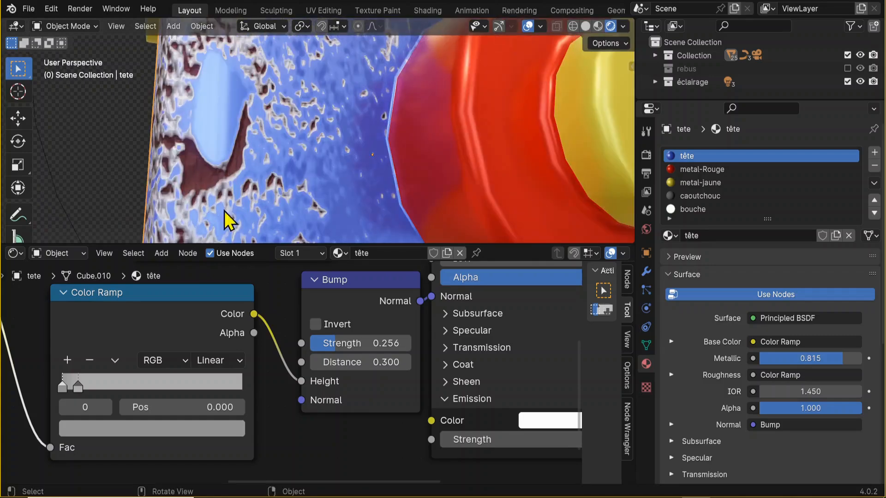
pyautogui.scroll(-3, 249, 184)
pyautogui.moveTo(287, 168); pyautogui.dragTo(301, 162, button='middle')
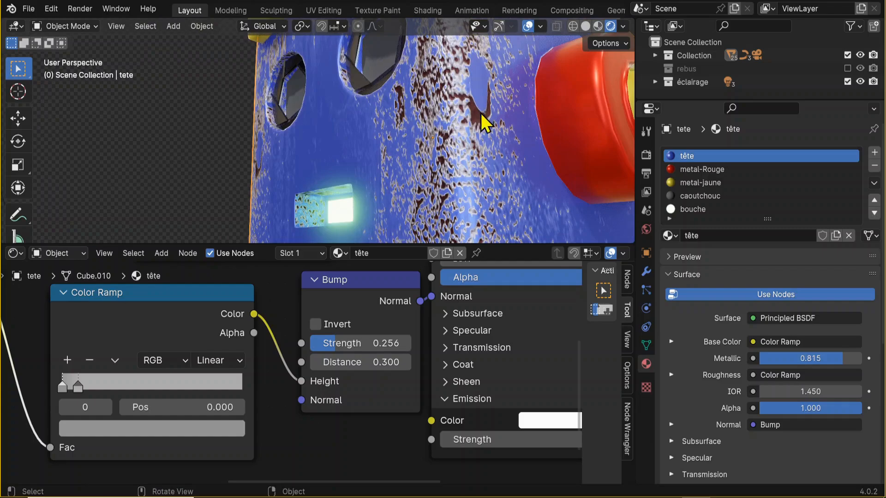
pyautogui.keyDown('ctrl'); pyautogui.moveTo(480, 131); pyautogui.dragTo(498, 151, button='middle'); pyautogui.keyUp('ctrl')
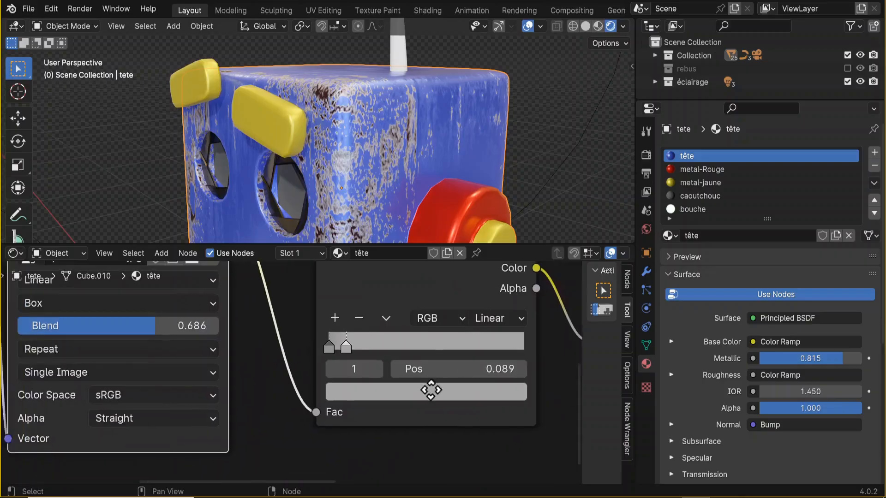
# Step: Change the panel_bolted-b.jpg image texture's interpolation to Cubic and inspect the worn corner up close
pyautogui.moveTo(431, 390); pyautogui.dragTo(454, 431, button='middle')
pyautogui.moveTo(211, 426); pyautogui.dragTo(267, 410, button='middle')
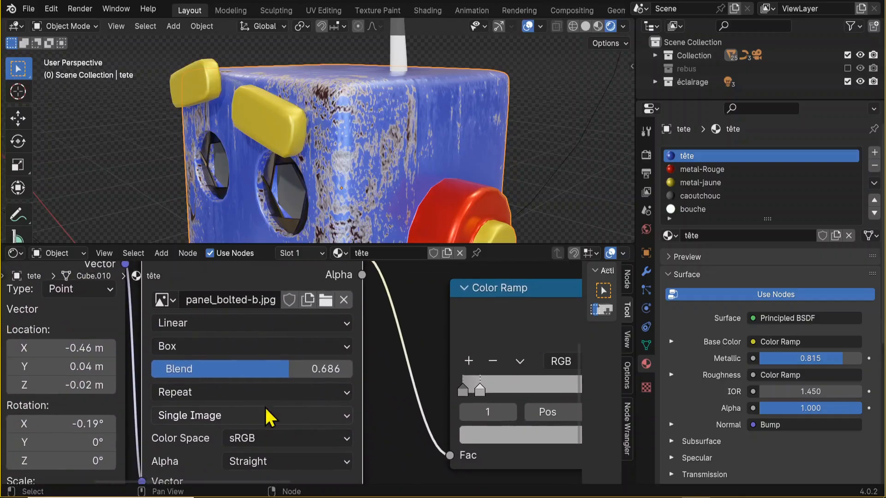
pyautogui.click(225, 320)
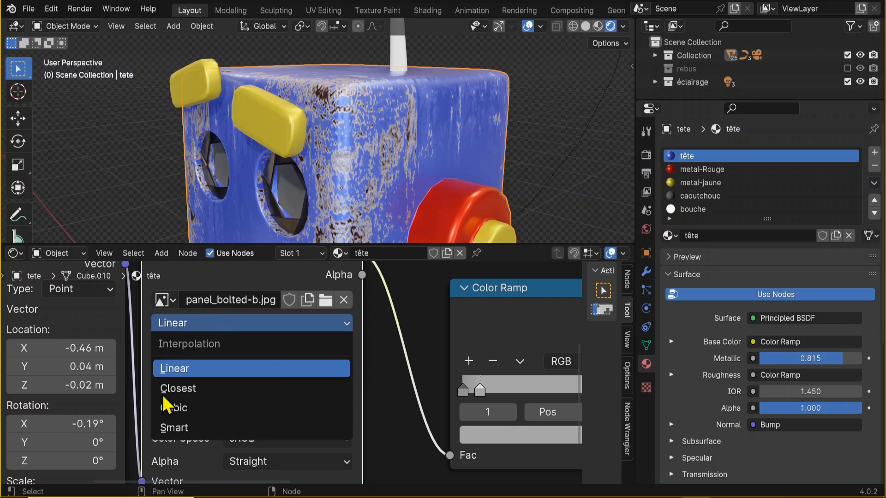
pyautogui.click(178, 408)
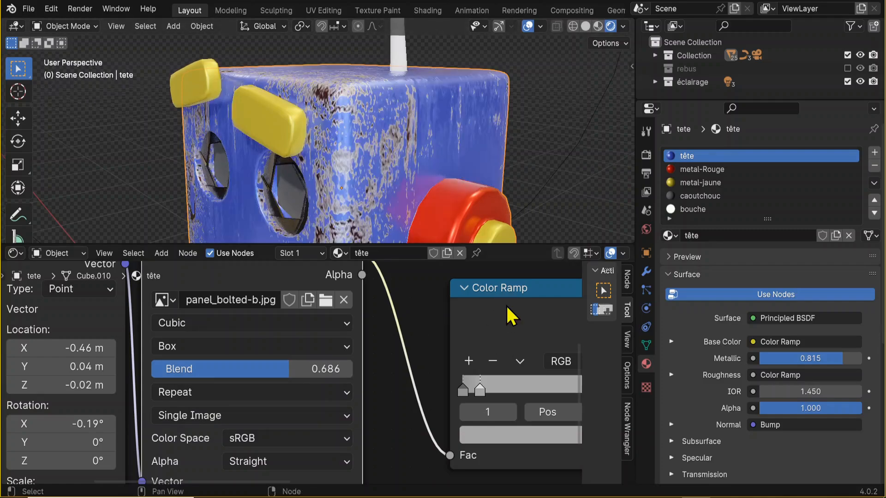
pyautogui.scroll(5, 381, 156)
pyautogui.moveTo(381, 160); pyautogui.dragTo(381, 154, button='middle')
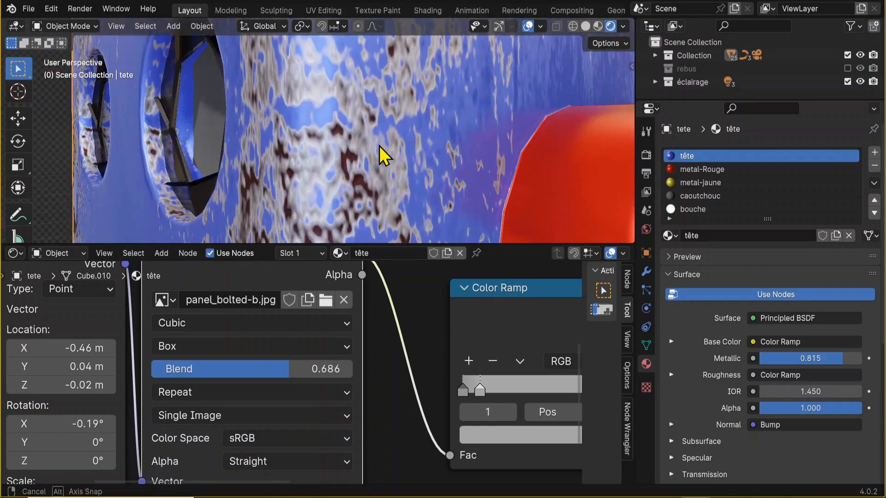
# Step: Reduce the Bump node's Strength to about 0.209 and its Distance to 0.130 m
pyautogui.moveTo(320, 330); pyautogui.dragTo(121, 335, button='middle')
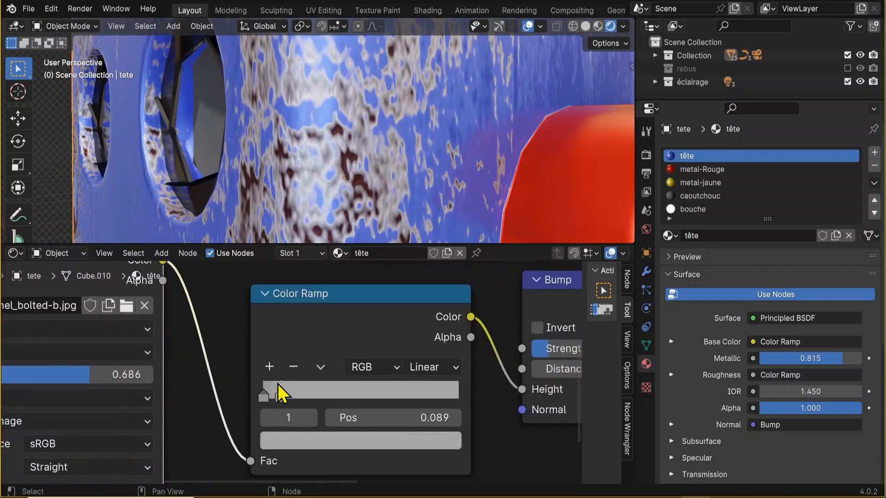
pyautogui.moveTo(314, 392); pyautogui.dragTo(177, 394, button='middle')
pyautogui.moveTo(428, 354); pyautogui.dragTo(433, 353)
pyautogui.keyDown('shift'); pyautogui.moveTo(433, 374); pyautogui.dragTo(425, 377); pyautogui.keyUp('shift')
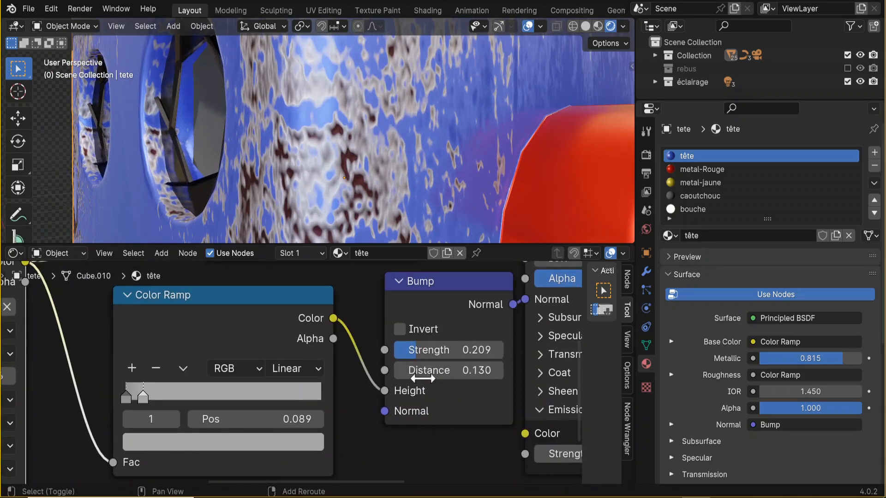
pyautogui.scroll(-1, 265, 430)
pyautogui.scroll(2, 449, 165)
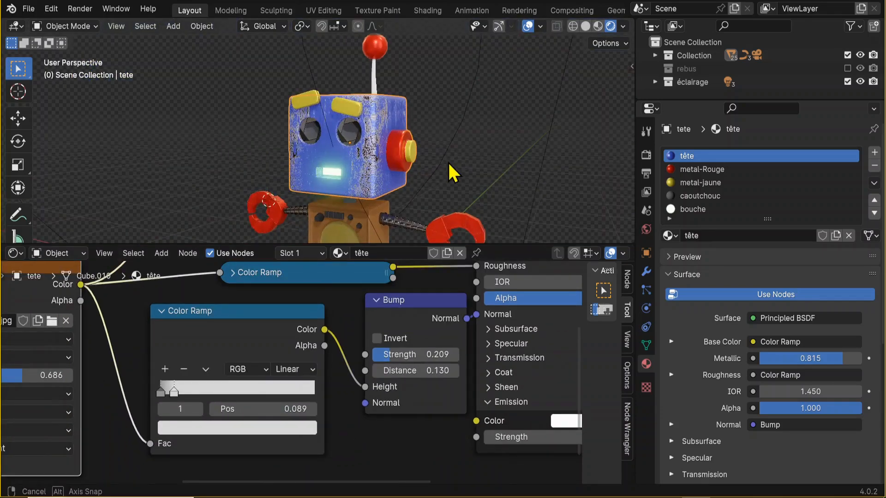
# Step: Expand the Base Color Color Ramp and change its blue stop to a deeper, more saturated blue
pyautogui.moveTo(383, 352); pyautogui.dragTo(330, 256, button='middle')
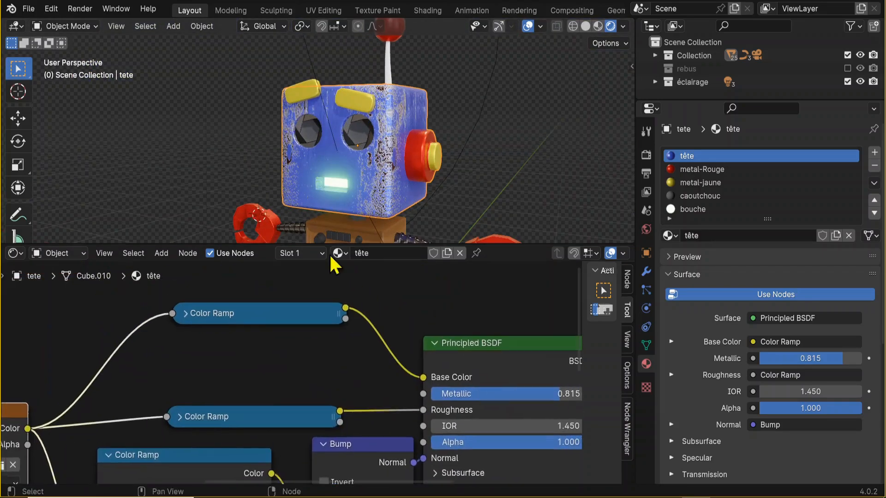
pyautogui.click(186, 313)
pyautogui.click(207, 430)
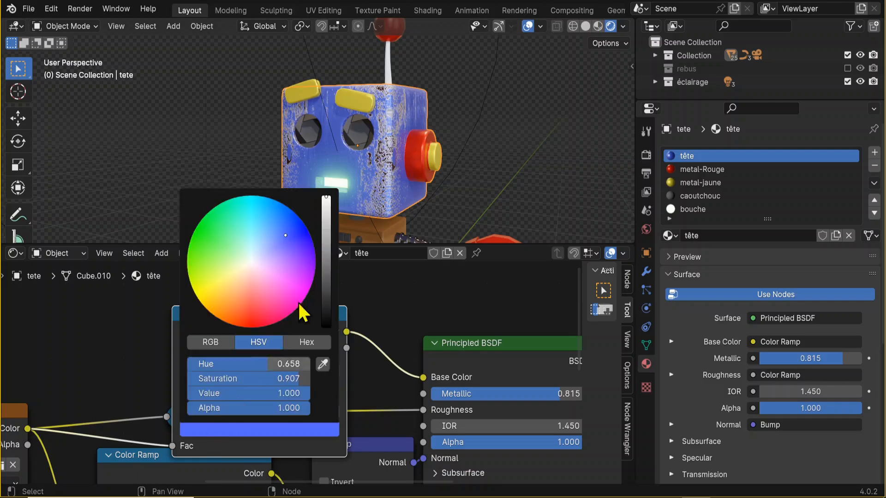
pyautogui.click(293, 234)
pyautogui.moveTo(425, 185)
pyautogui.mouseDown(button='middle')
pyautogui.moveTo(471, 186)
pyautogui.moveTo(448, 167)
pyautogui.moveTo(442, 187)
pyautogui.mouseUp(button='middle')
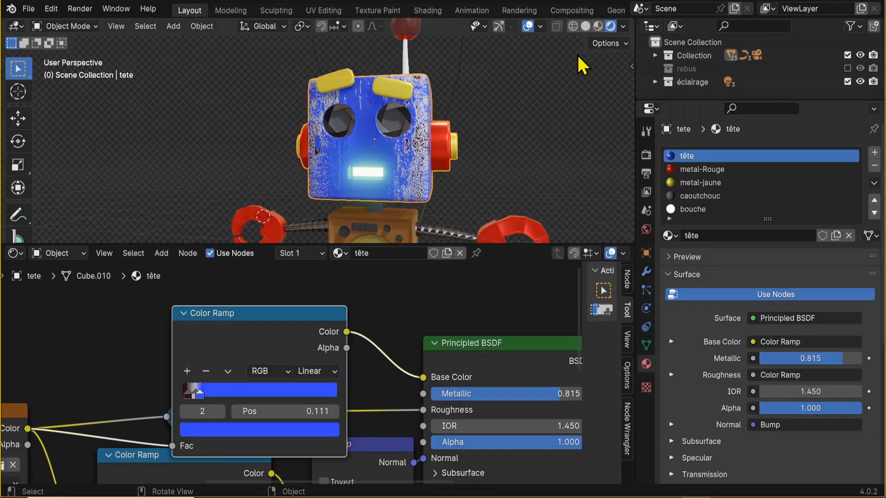
# Step: Switch the 3D view to Material Preview shading and enlarge it over the node editor
pyautogui.click(599, 25)
pyautogui.moveTo(430, 148)
pyautogui.mouseDown(button='middle')
pyautogui.moveTo(306, 168)
pyautogui.moveTo(468, 148)
pyautogui.moveTo(437, 149)
pyautogui.mouseUp(button='middle')
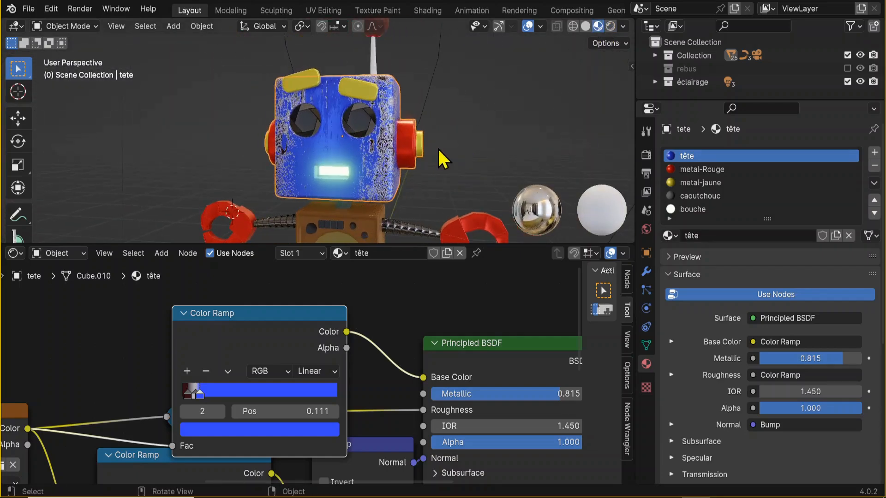
pyautogui.moveTo(407, 242); pyautogui.dragTo(411, 281)
# Step: Collapse the Base Color and Bump height Color Ramp nodes, placing the Base Color one just above the roughness ramp
pyautogui.scroll(-4, 307, 395)
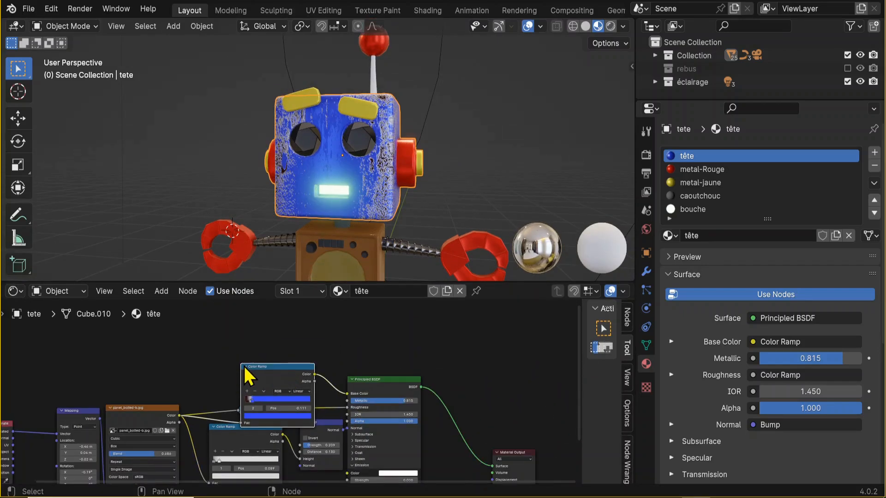
pyautogui.click(246, 367)
pyautogui.moveTo(271, 366); pyautogui.dragTo(270, 389)
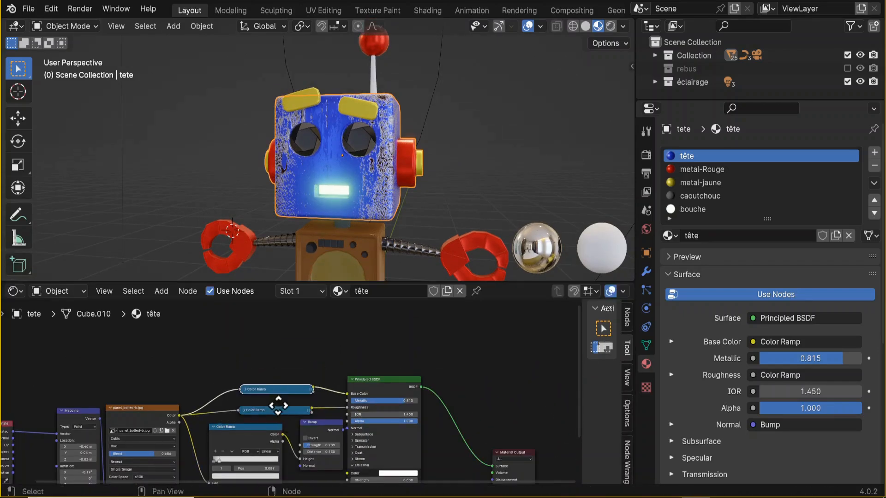
pyautogui.moveTo(279, 415); pyautogui.dragTo(336, 345, button='middle')
pyautogui.scroll(2, 294, 373)
pyautogui.click(270, 347)
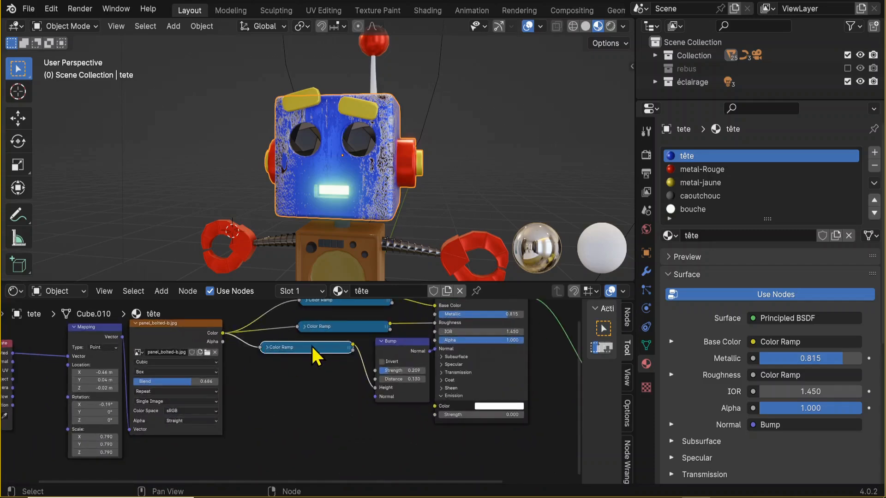
# Step: Tidy the head's node tree by lining up the collapsed Color Ramps between the image texture and the Principled BSDF
pyautogui.moveTo(322, 324); pyautogui.dragTo(300, 325)
pyautogui.moveTo(337, 367); pyautogui.dragTo(354, 409, button='middle')
pyautogui.moveTo(349, 340); pyautogui.dragTo(324, 347)
pyautogui.moveTo(480, 335); pyautogui.dragTo(481, 332)
pyautogui.moveTo(418, 387); pyautogui.dragTo(414, 388)
pyautogui.moveTo(309, 430); pyautogui.dragTo(267, 422, button='middle')
pyautogui.scroll(4, 323, 416)
# Step: Select the robot's body to show its grille material
pyautogui.scroll(-5, 428, 201)
pyautogui.moveTo(436, 196); pyautogui.dragTo(344, 221, button='middle')
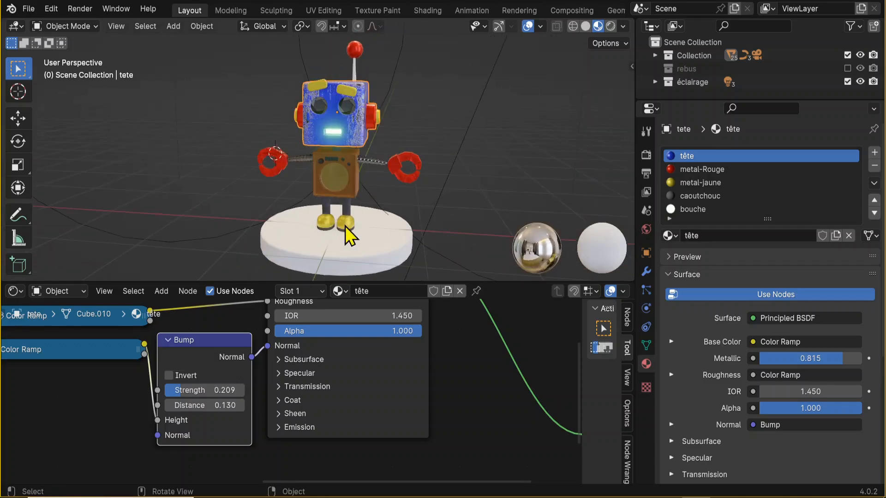
pyautogui.click(345, 226)
pyautogui.click(347, 180)
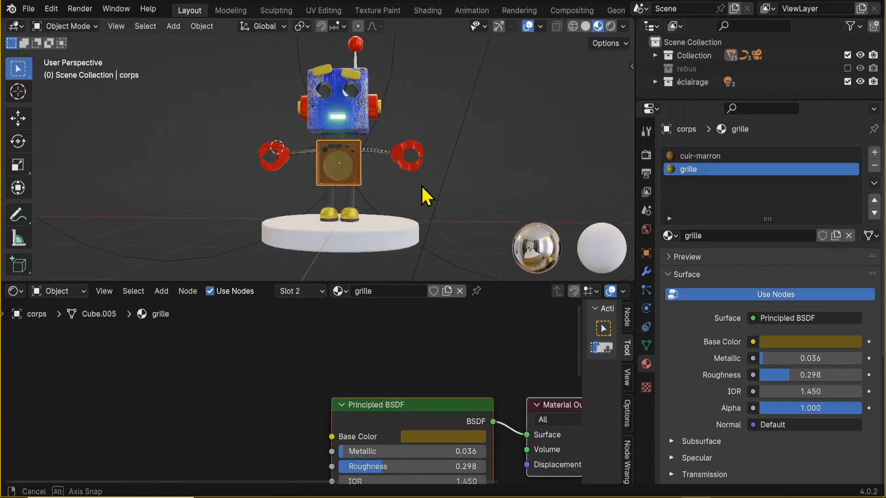